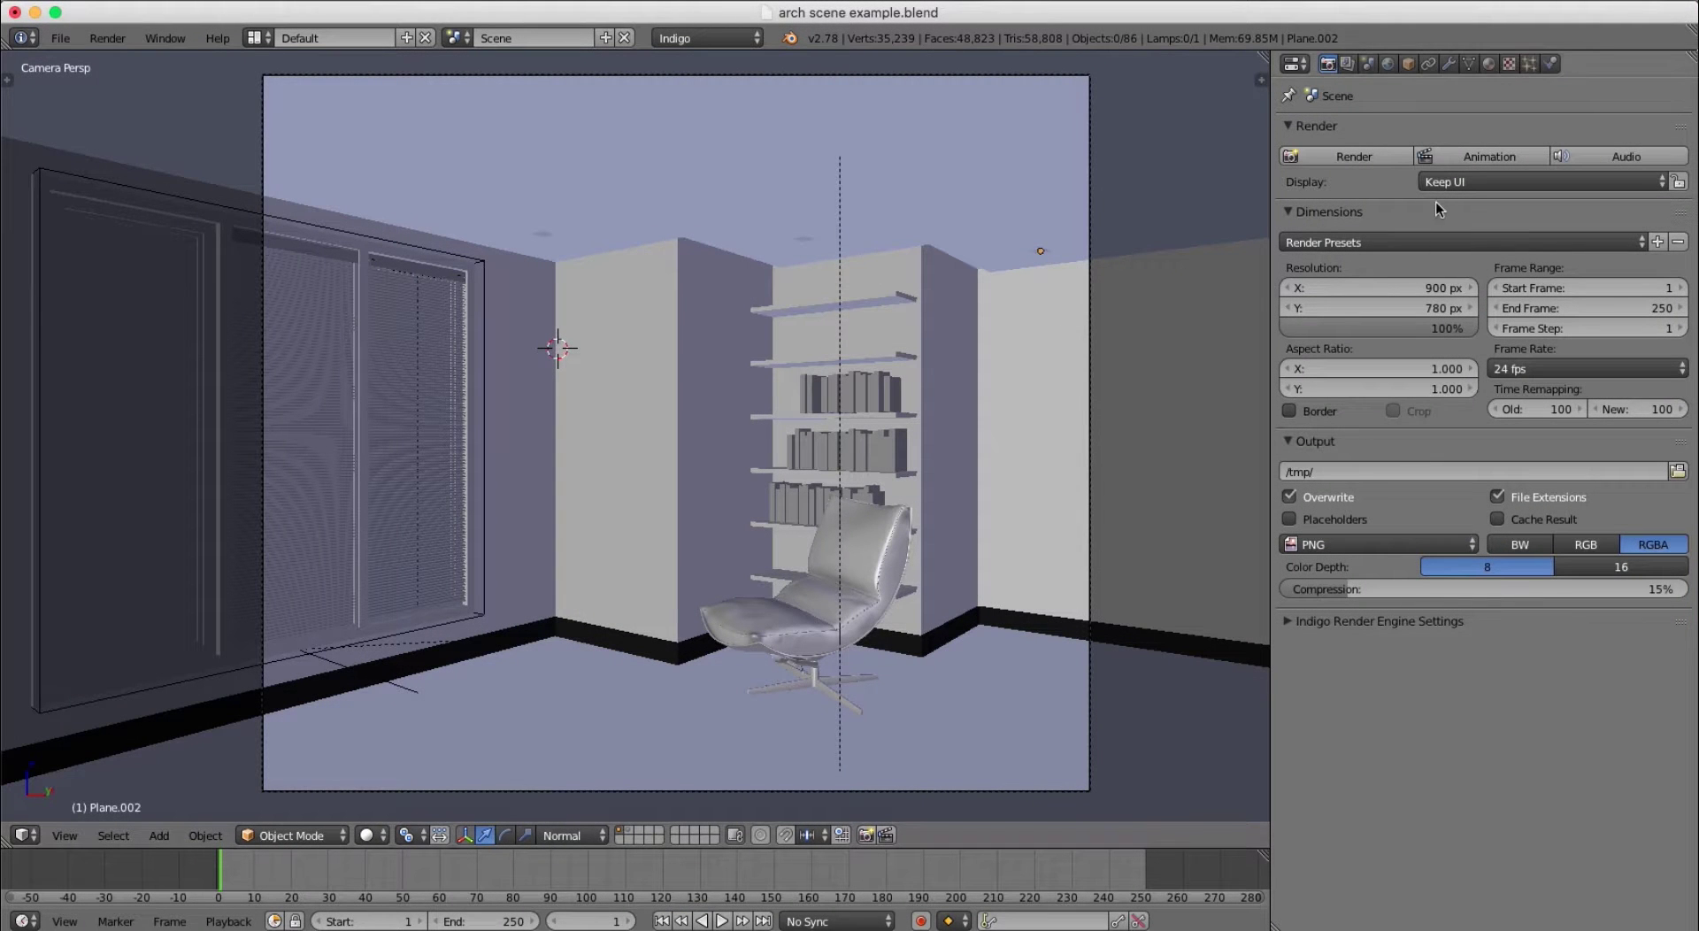
Launch the Indigo render of arch_scene_example from Blender's Render properties
click(1348, 157)
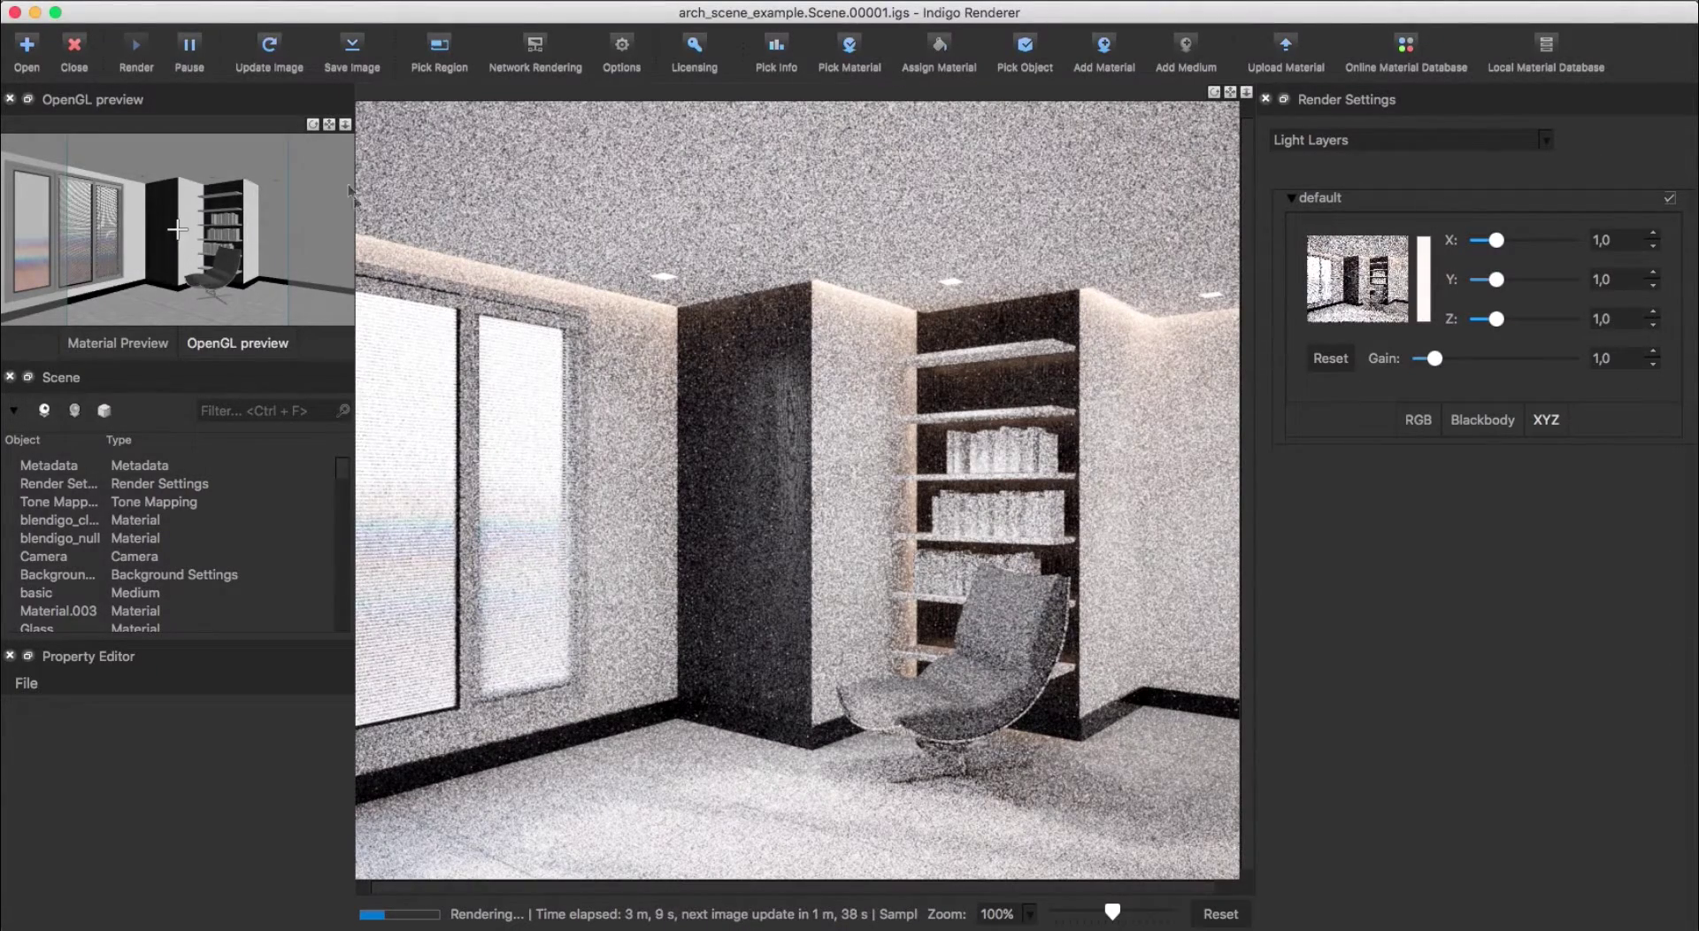
Pause the arch_scene_example render after about 3 minutes, once the room is clearer
click(188, 49)
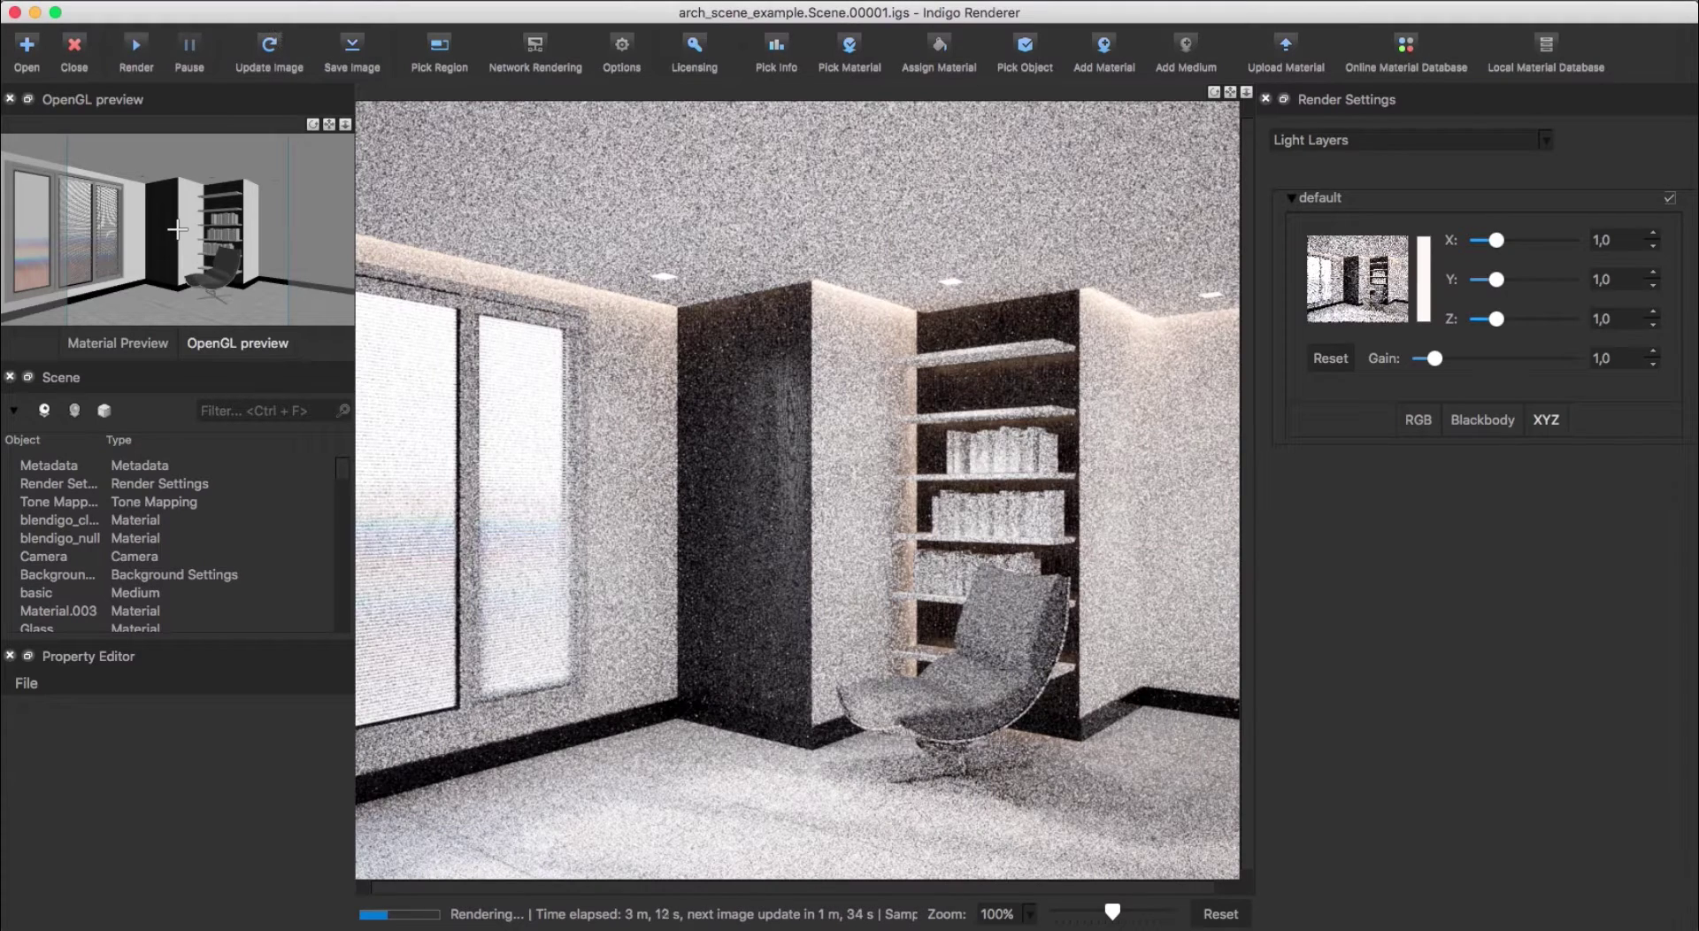
Back in Blender, darken the Room's 'white' Diffuse material from 1.000 to 0.787 grey
click(16, 12)
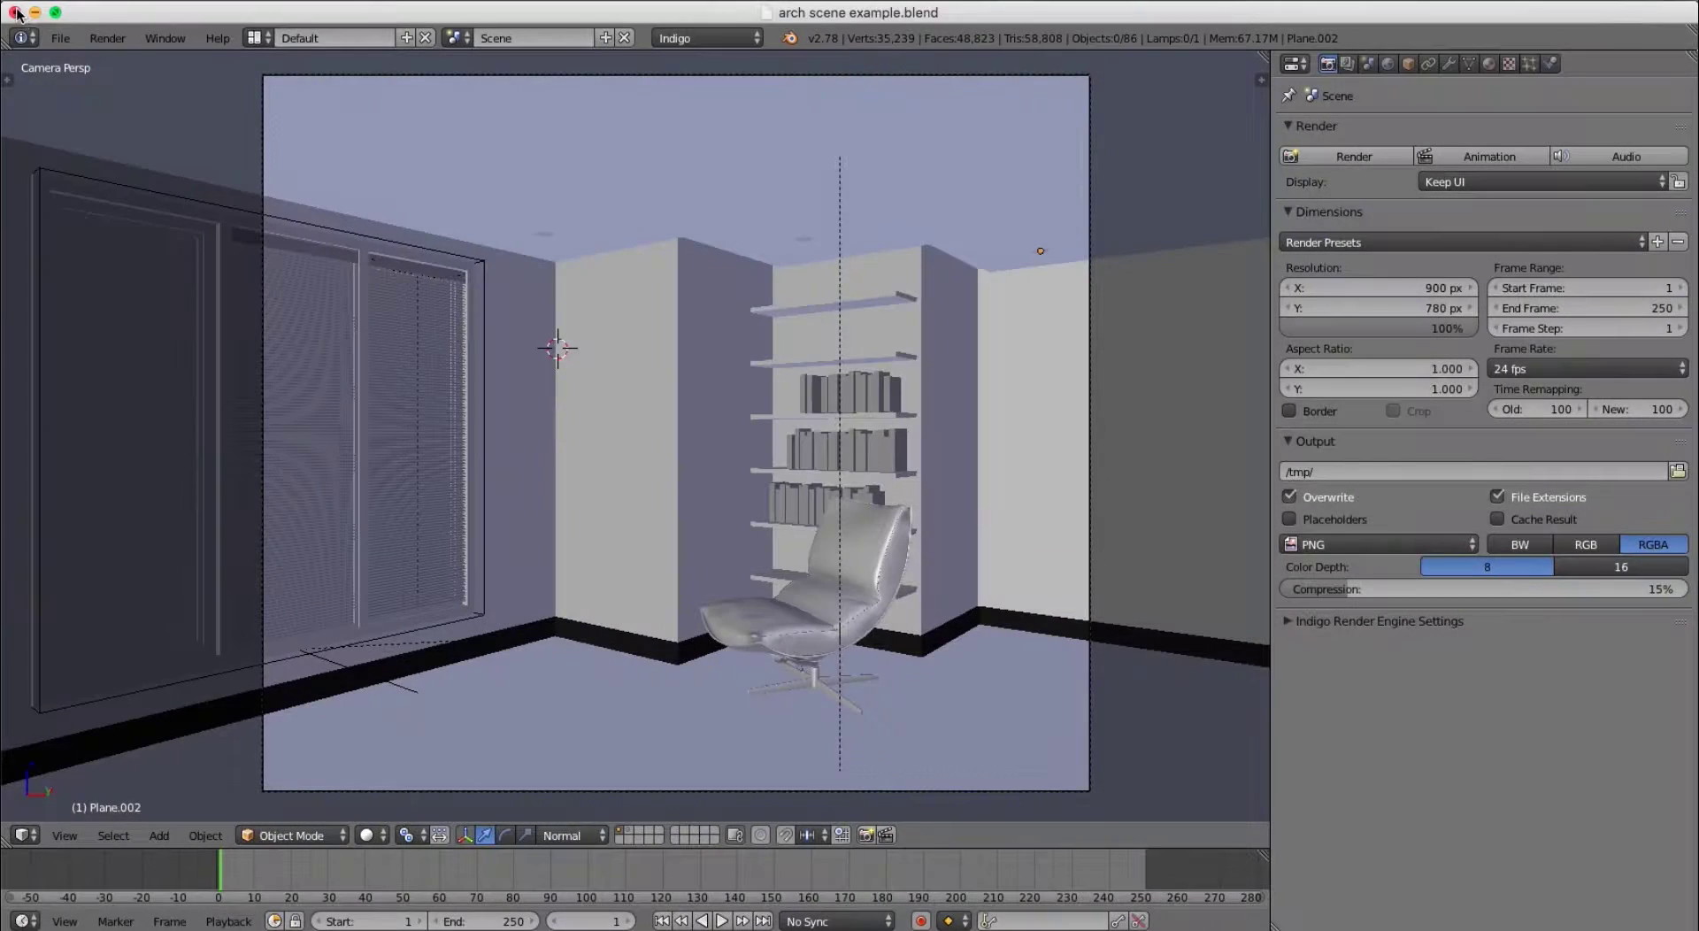
right_click(1041, 370)
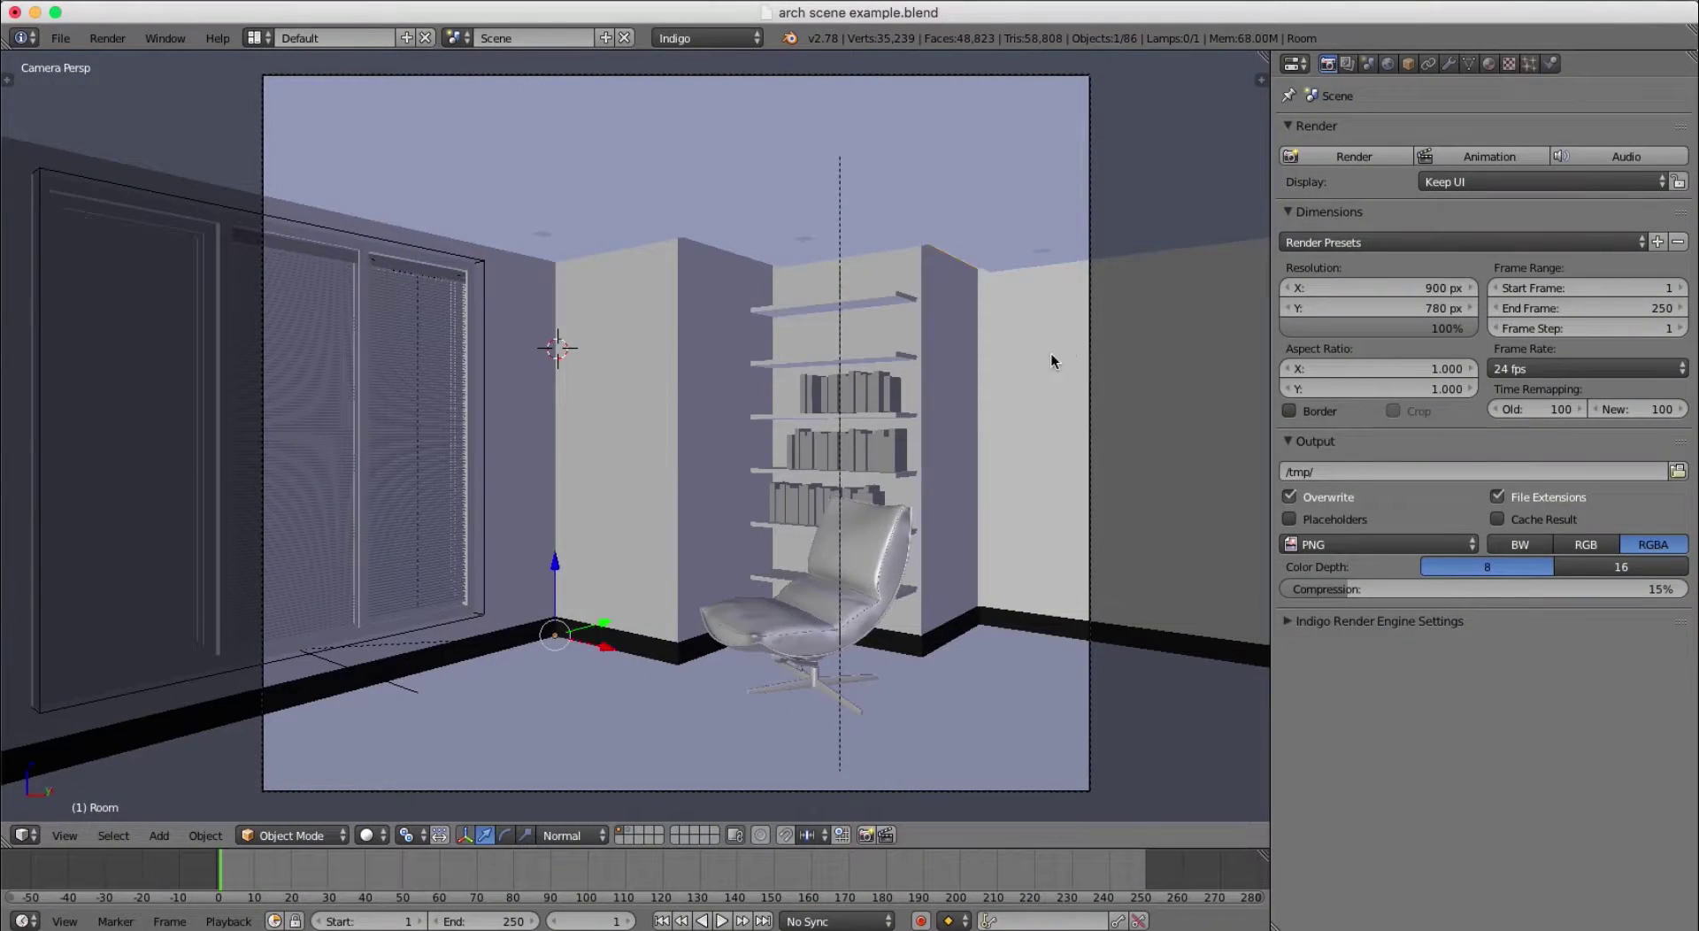
click(1488, 64)
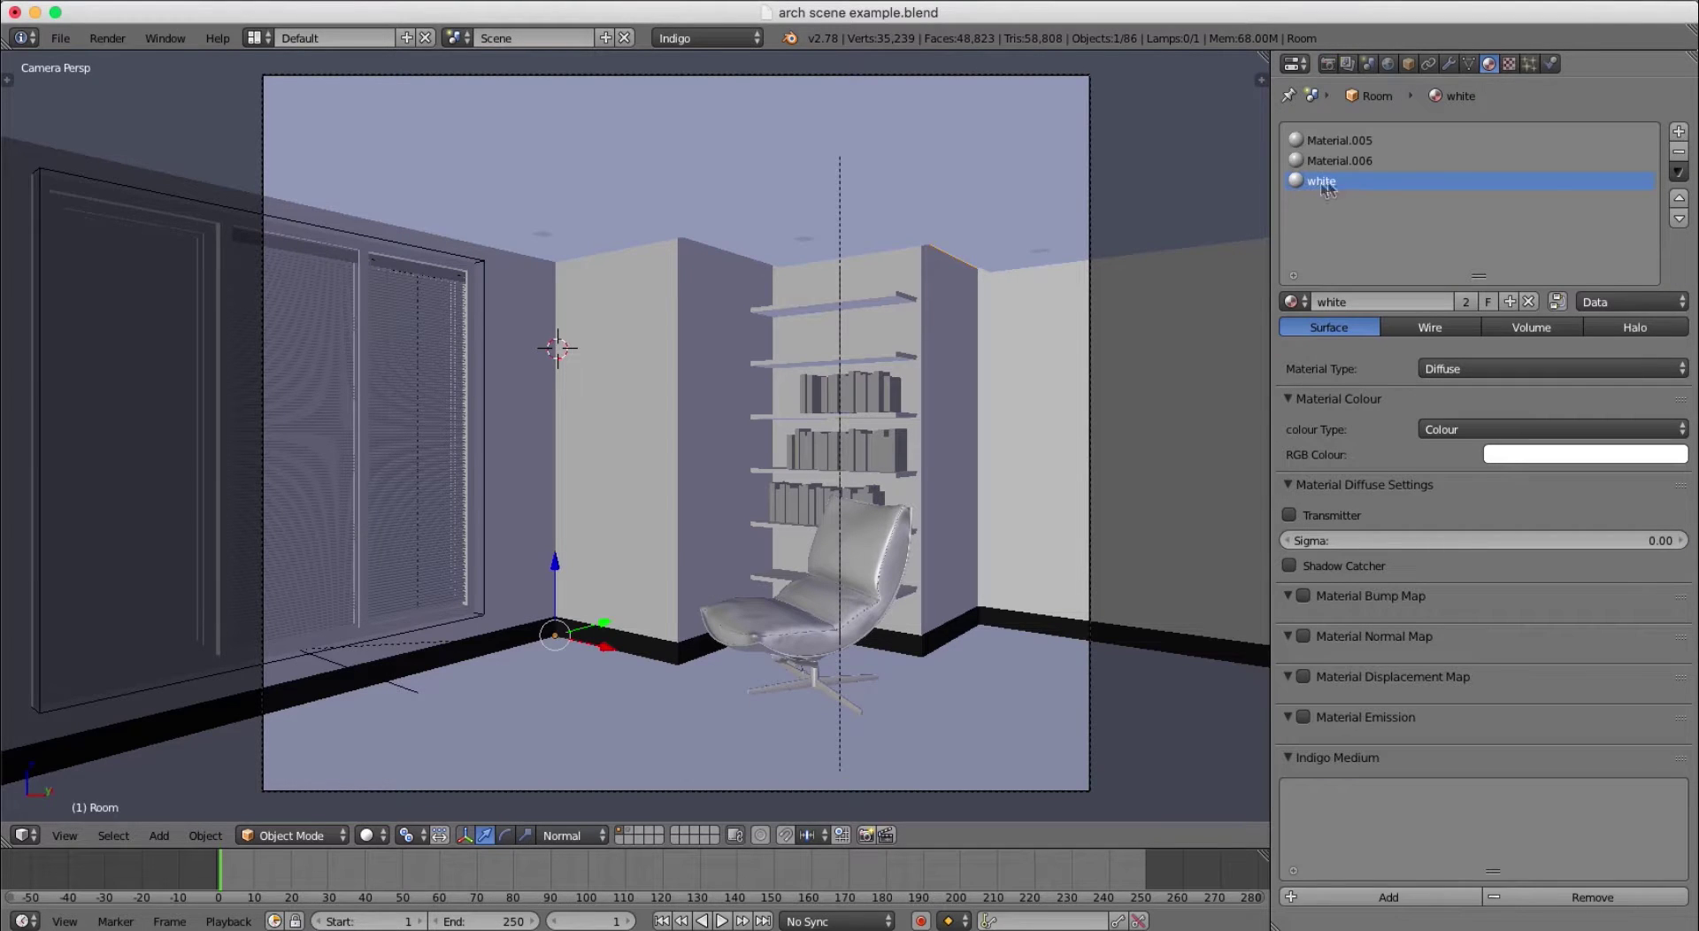
click(1575, 453)
drag(1671, 187, 1671, 196)
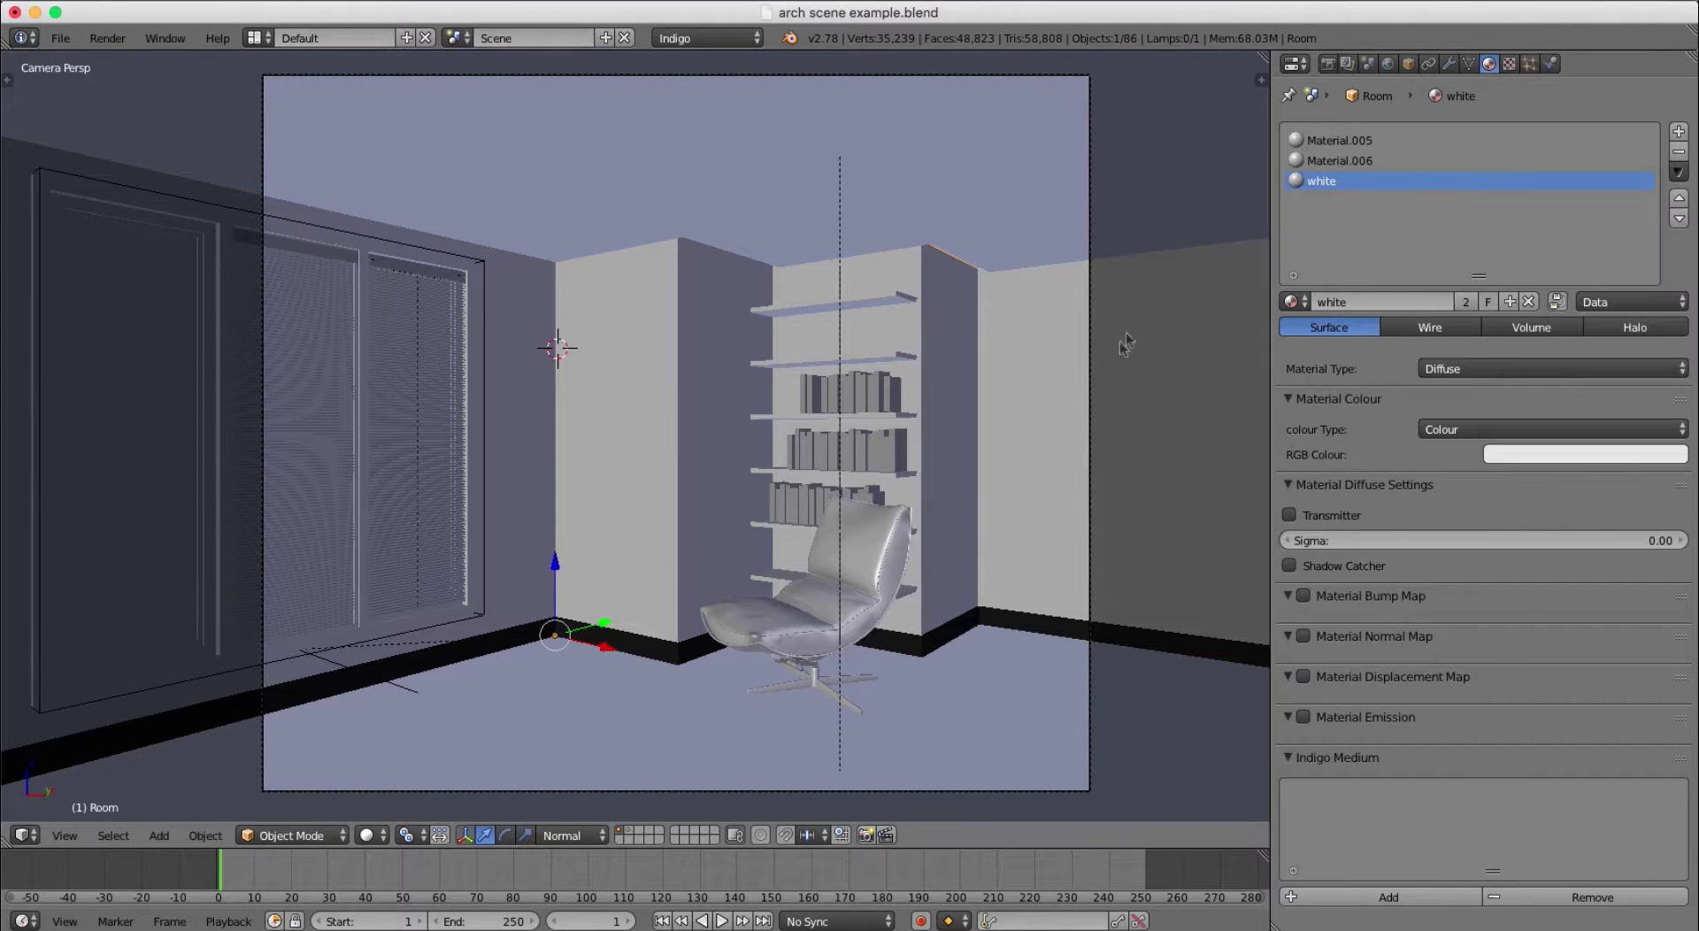
Start a new Indigo render with the darker walls and pause it after about 3 minutes
click(1327, 64)
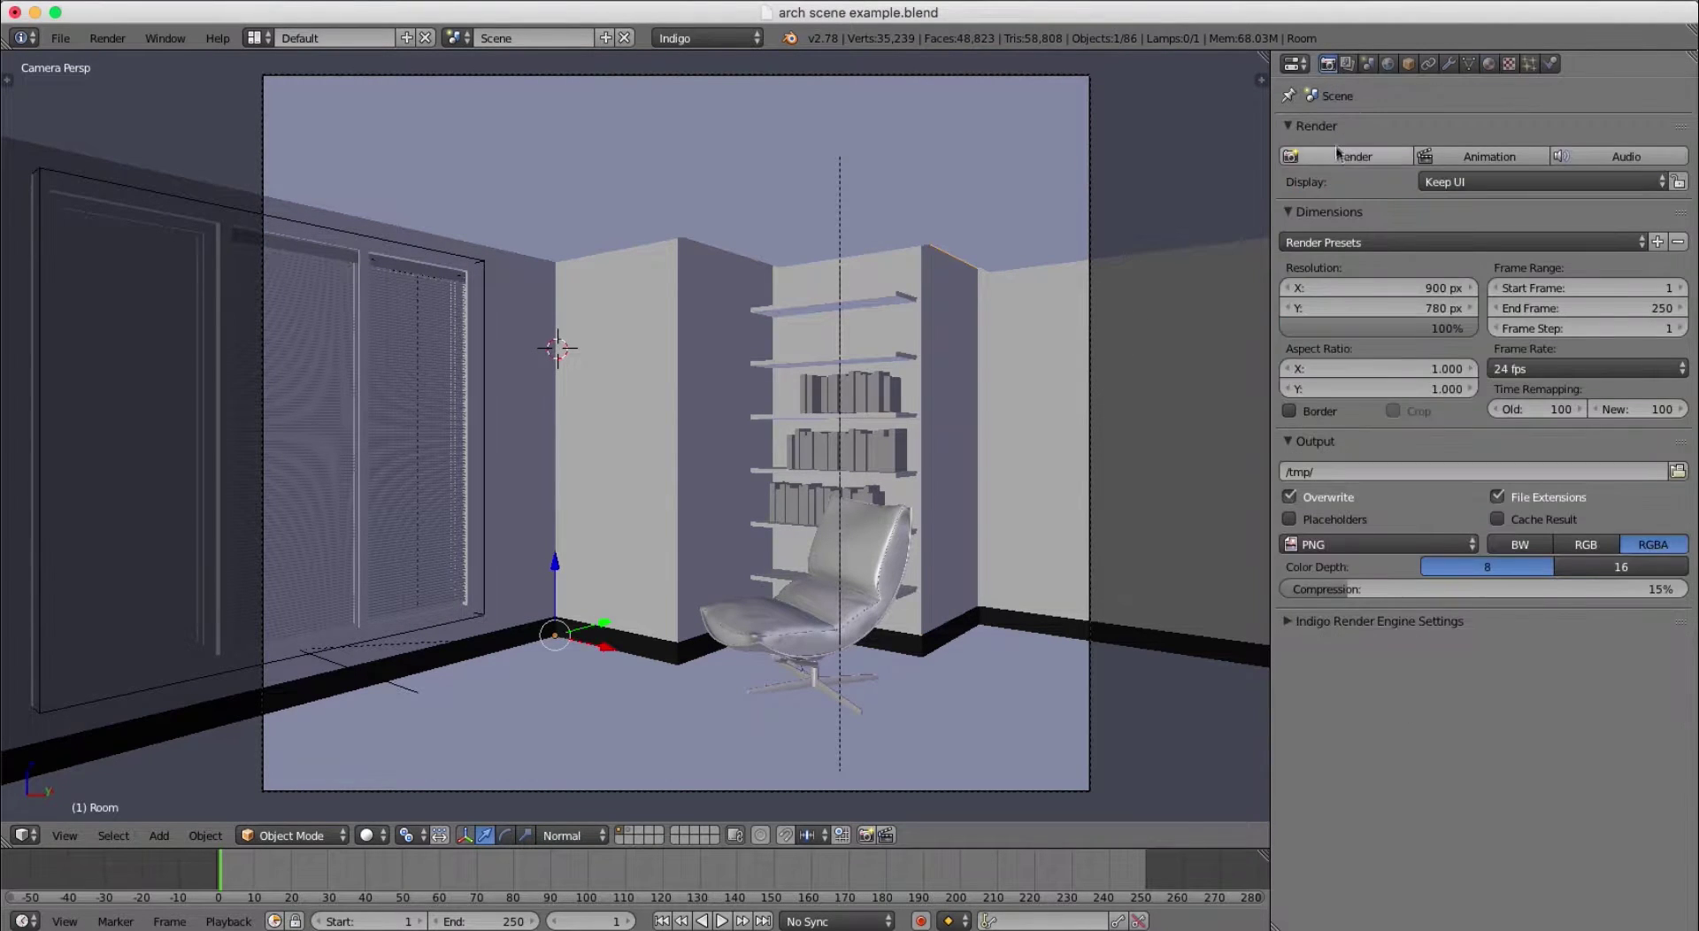
click(1354, 156)
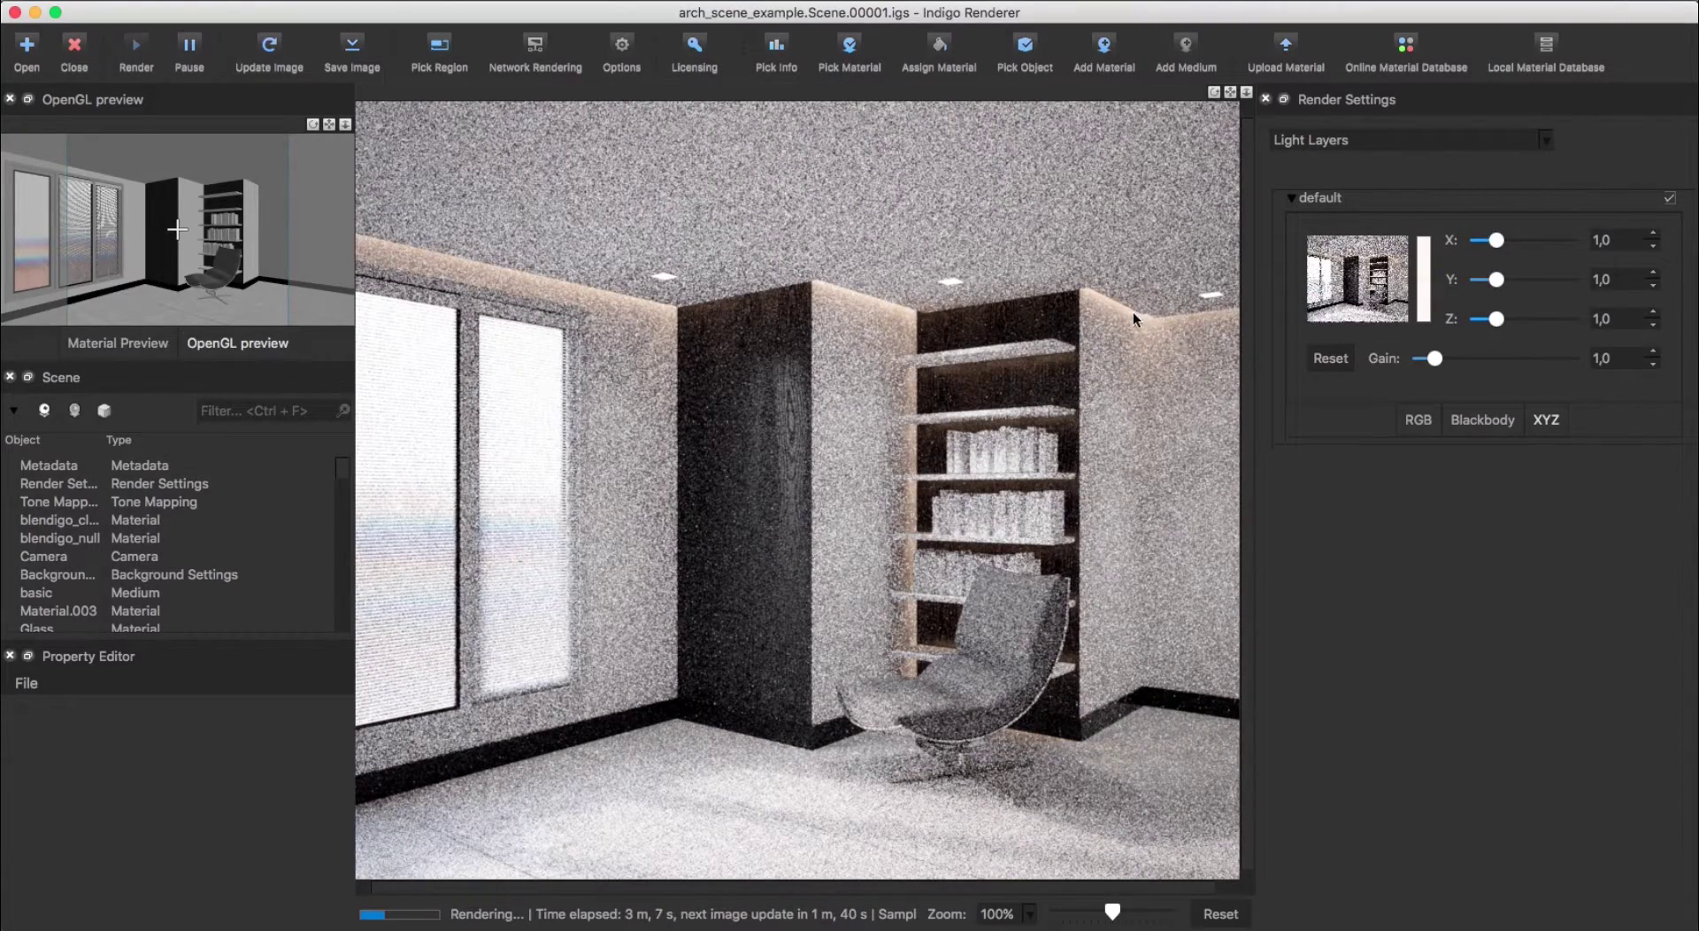
click(189, 49)
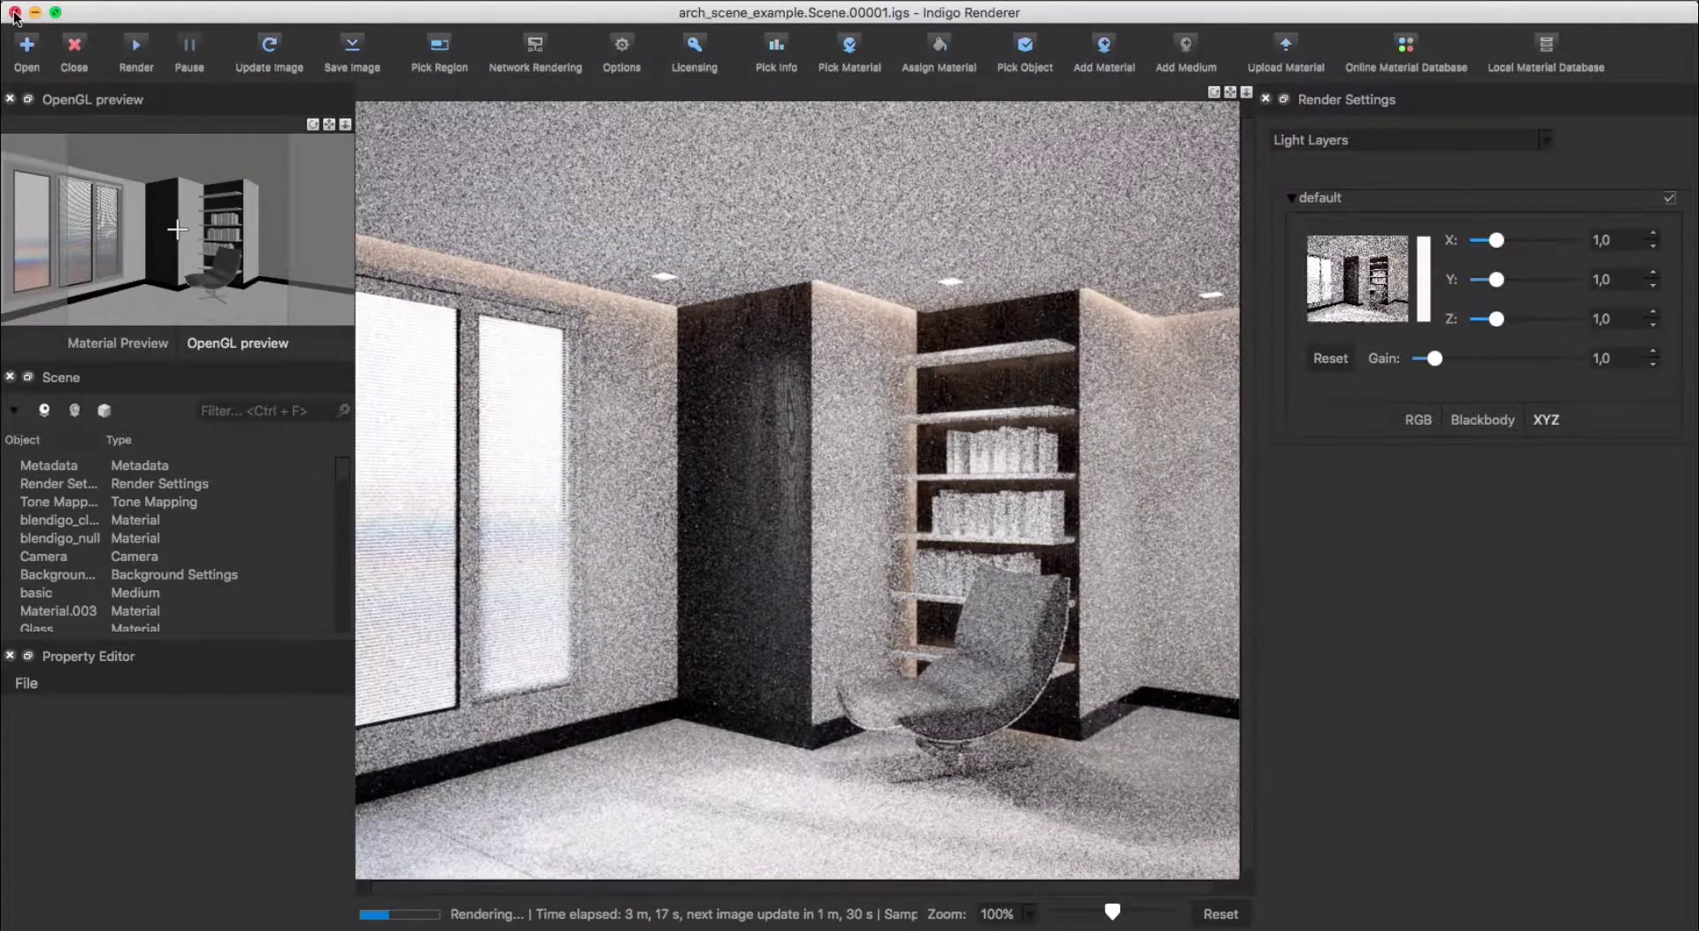
Close Indigo, deselect everything, then select Plane.001 followed by Shelves1
click(15, 14)
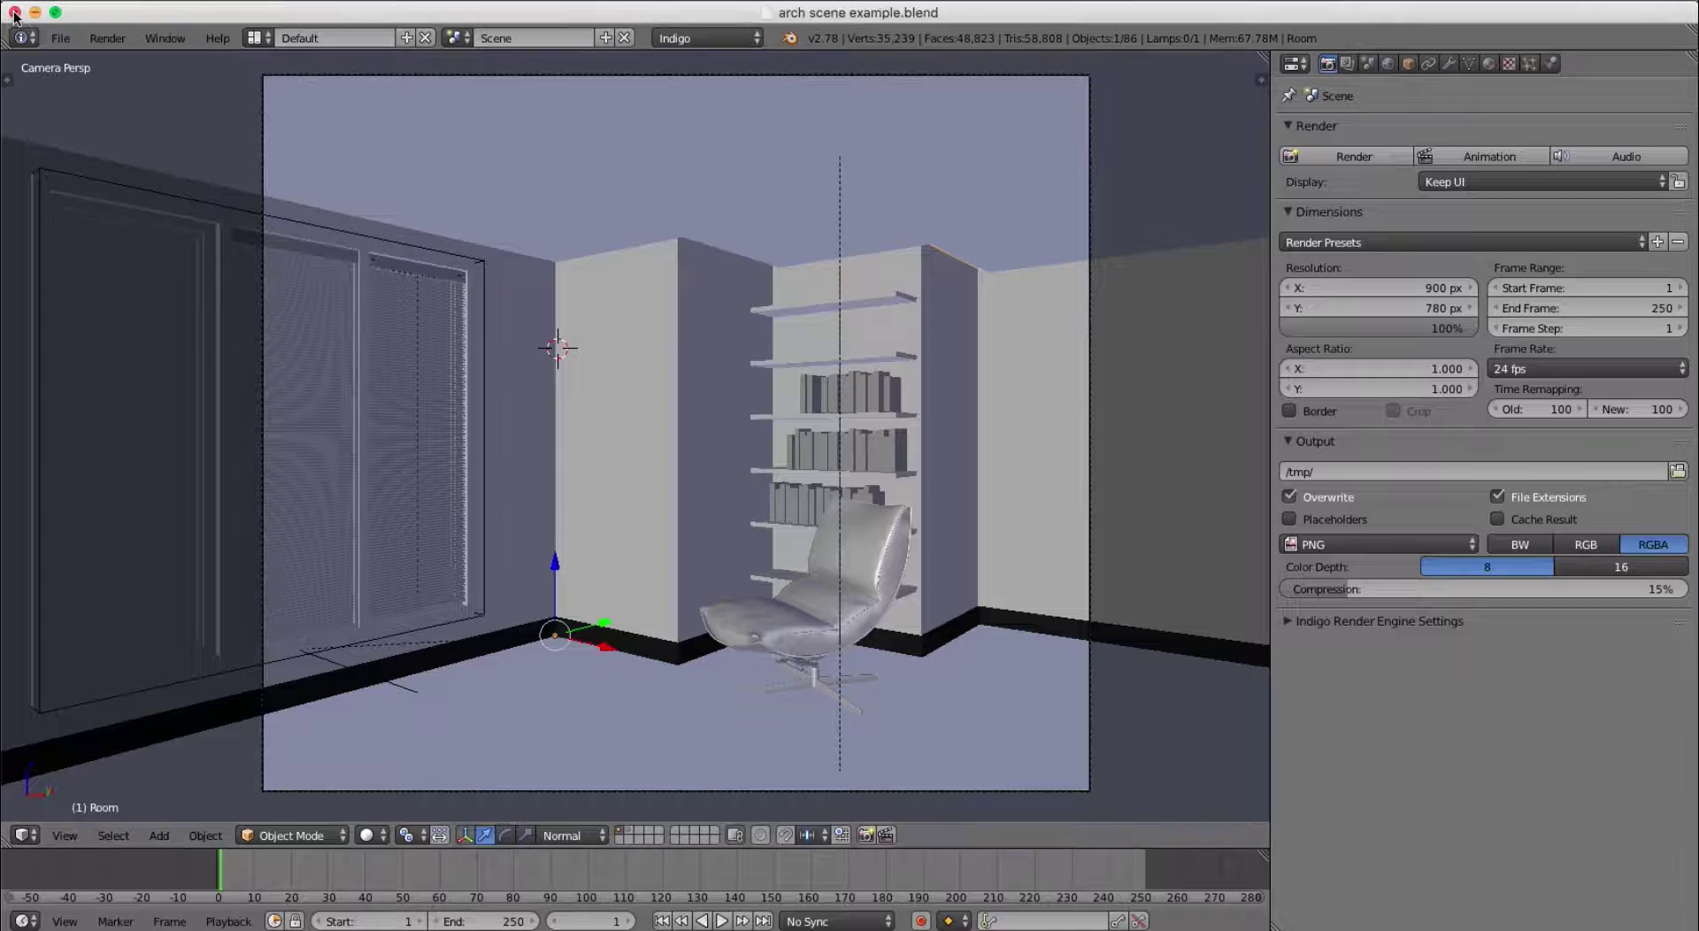
key(a)
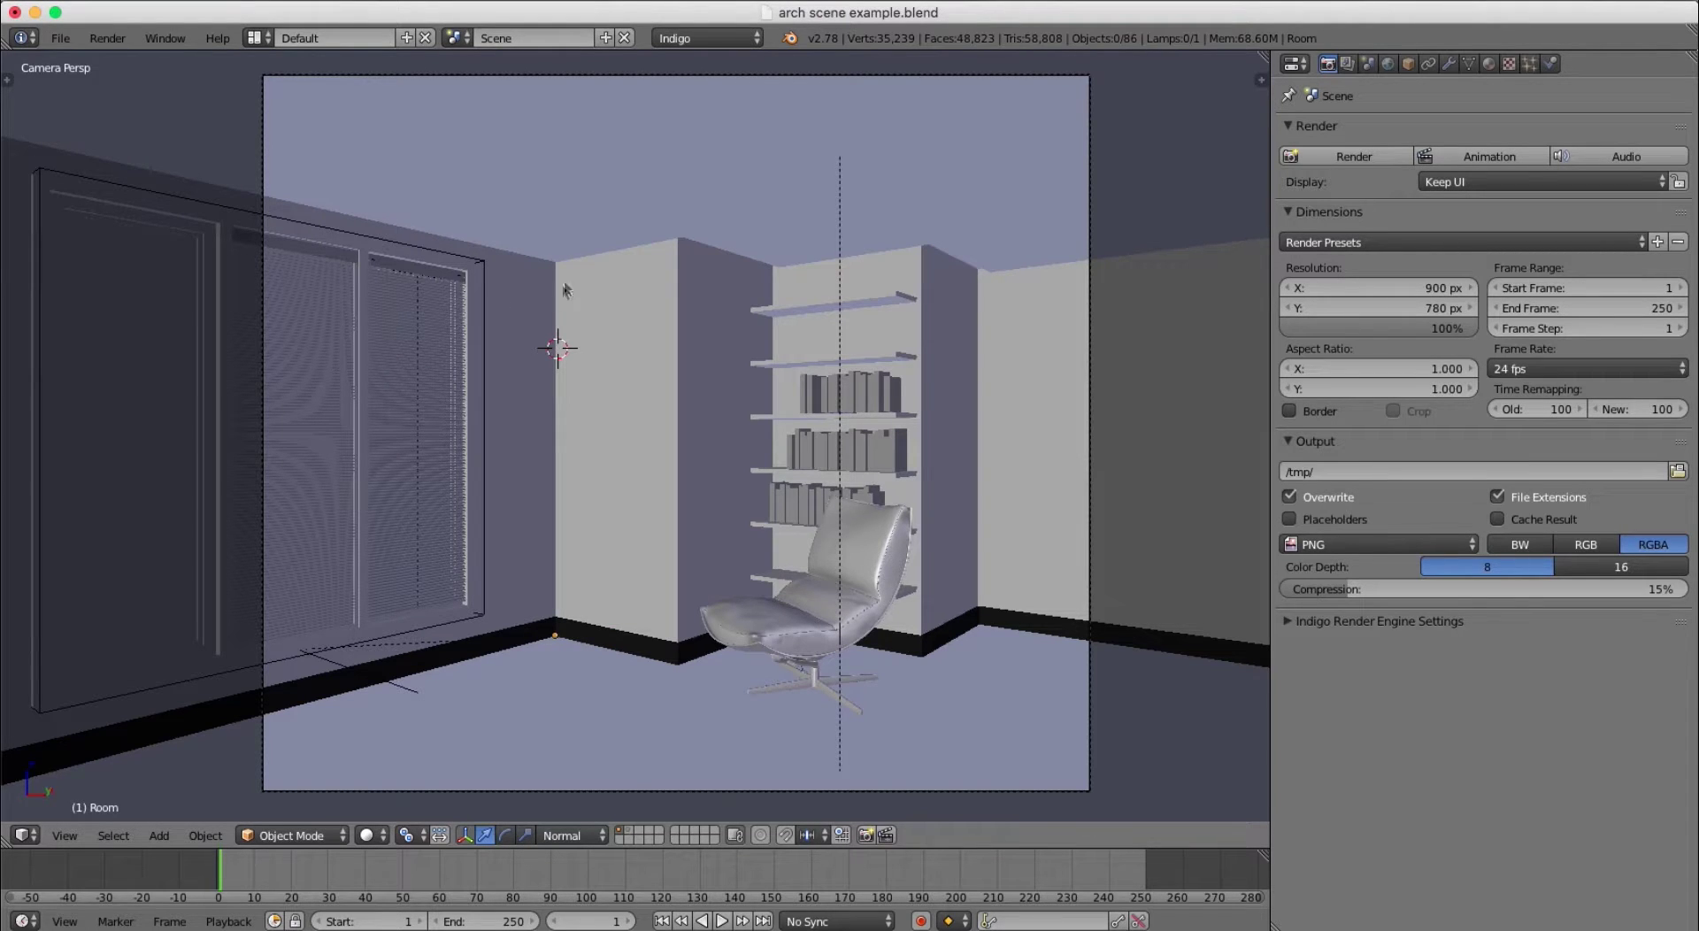
right_click(806, 235)
right_click(841, 311)
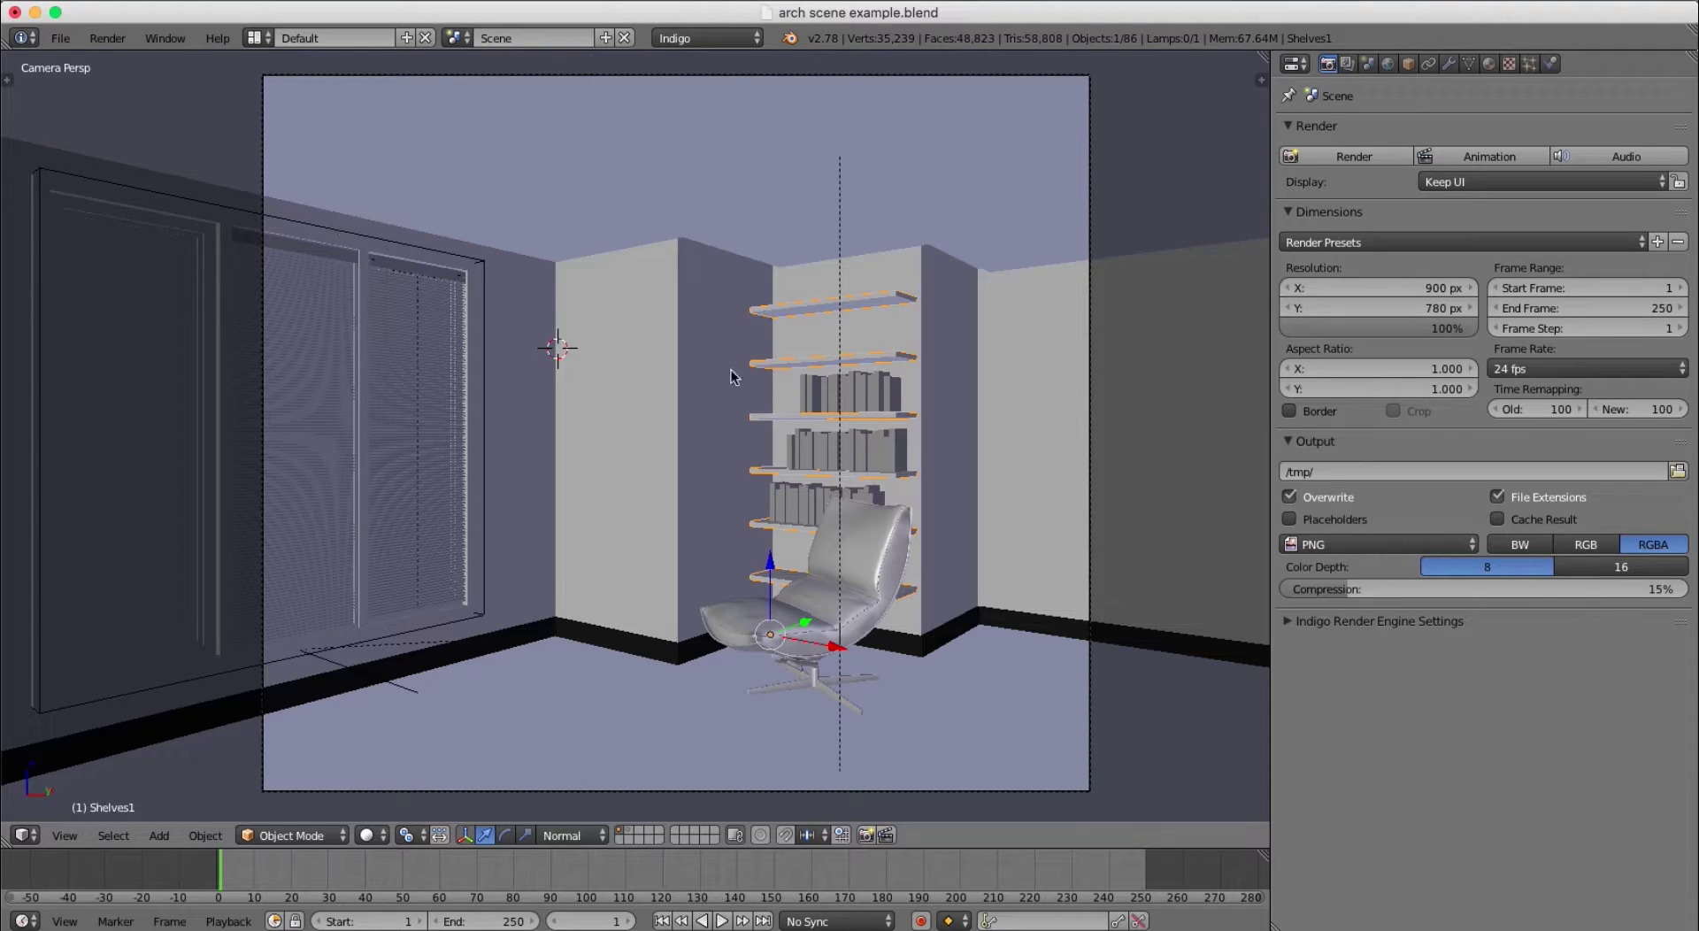
Put the Shelves1 emission on the shelves light layer and Plane.001's IES spot on spots
click(1488, 63)
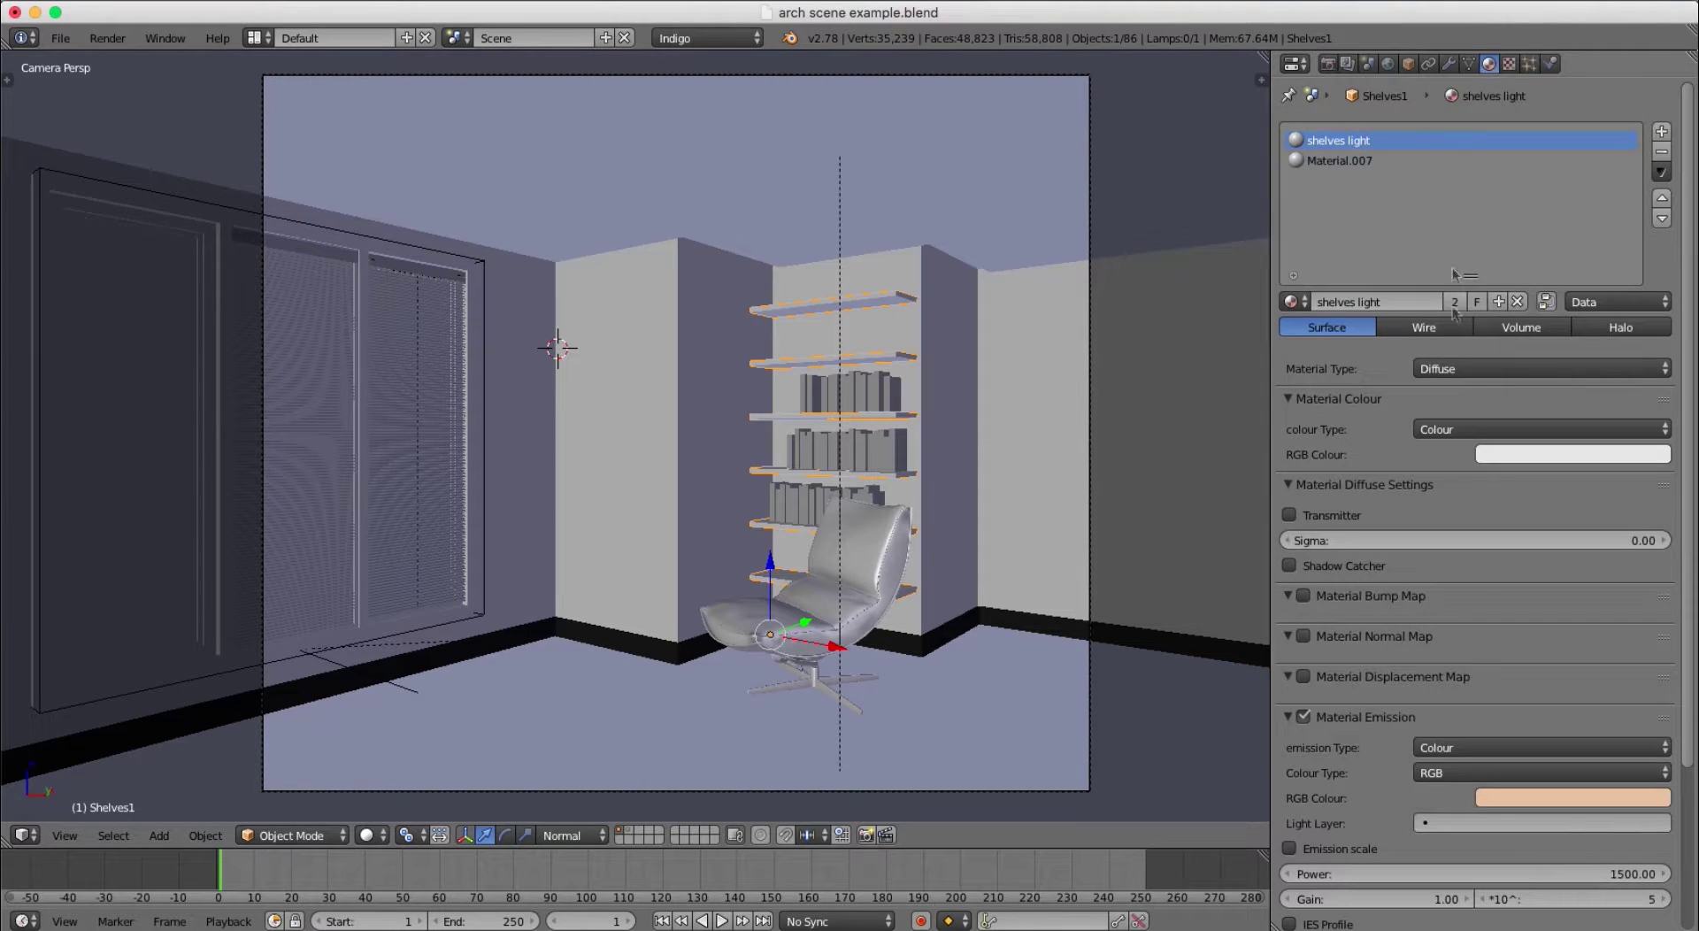
click(1452, 823)
click(1461, 637)
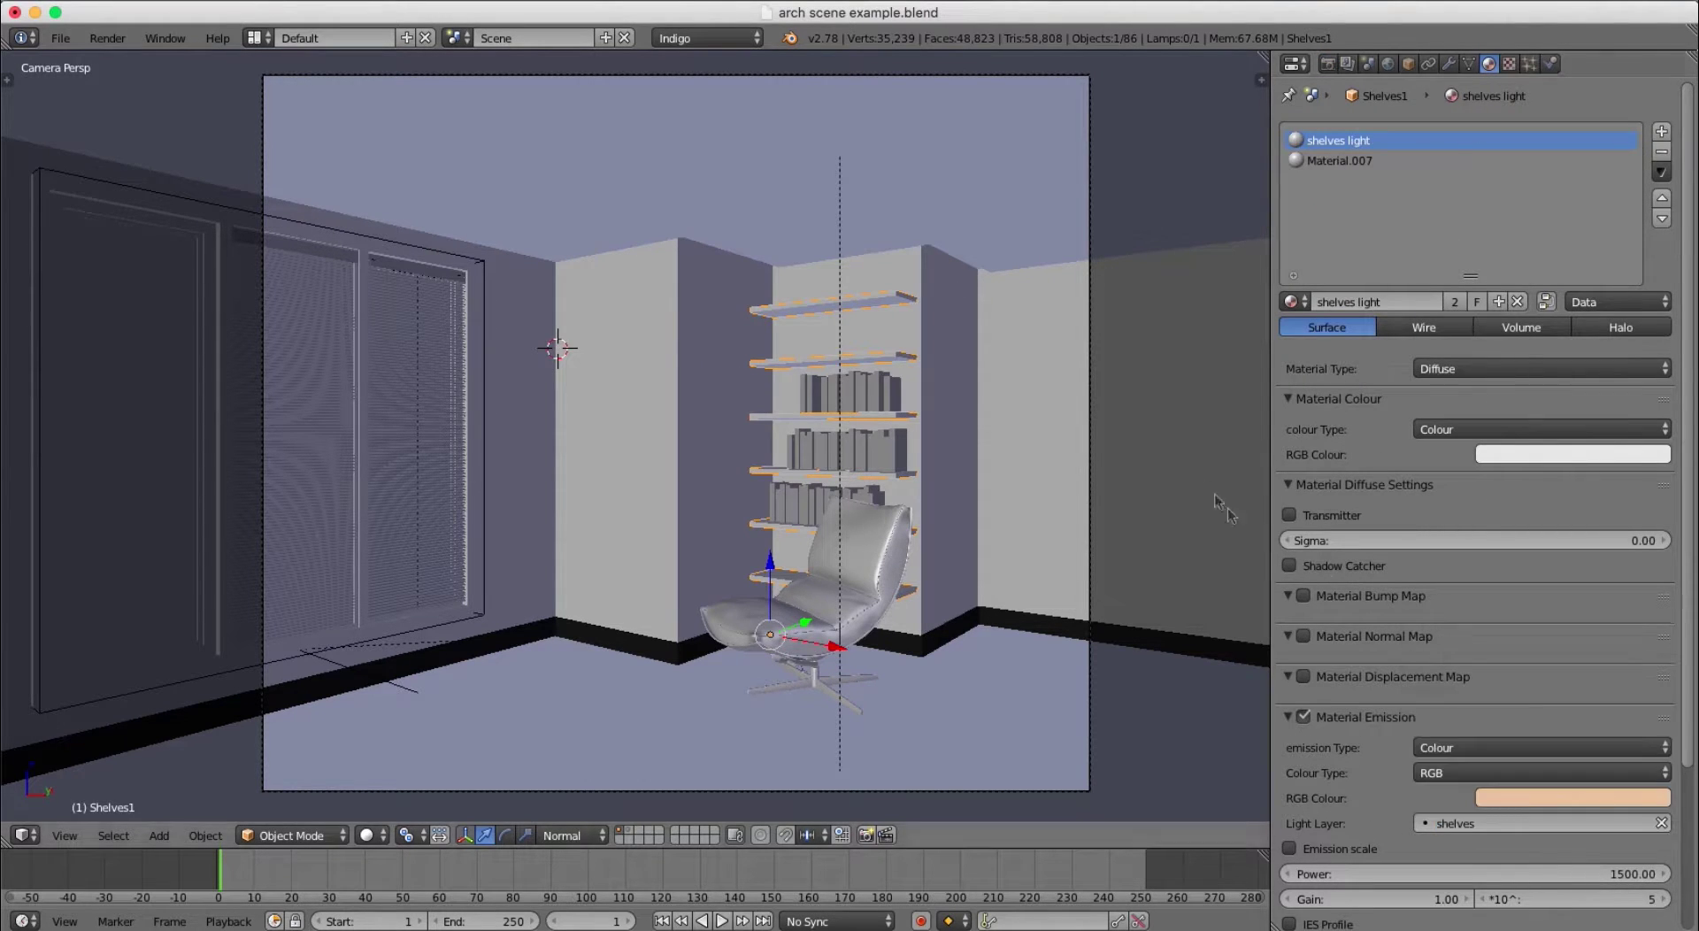
right_click(836, 237)
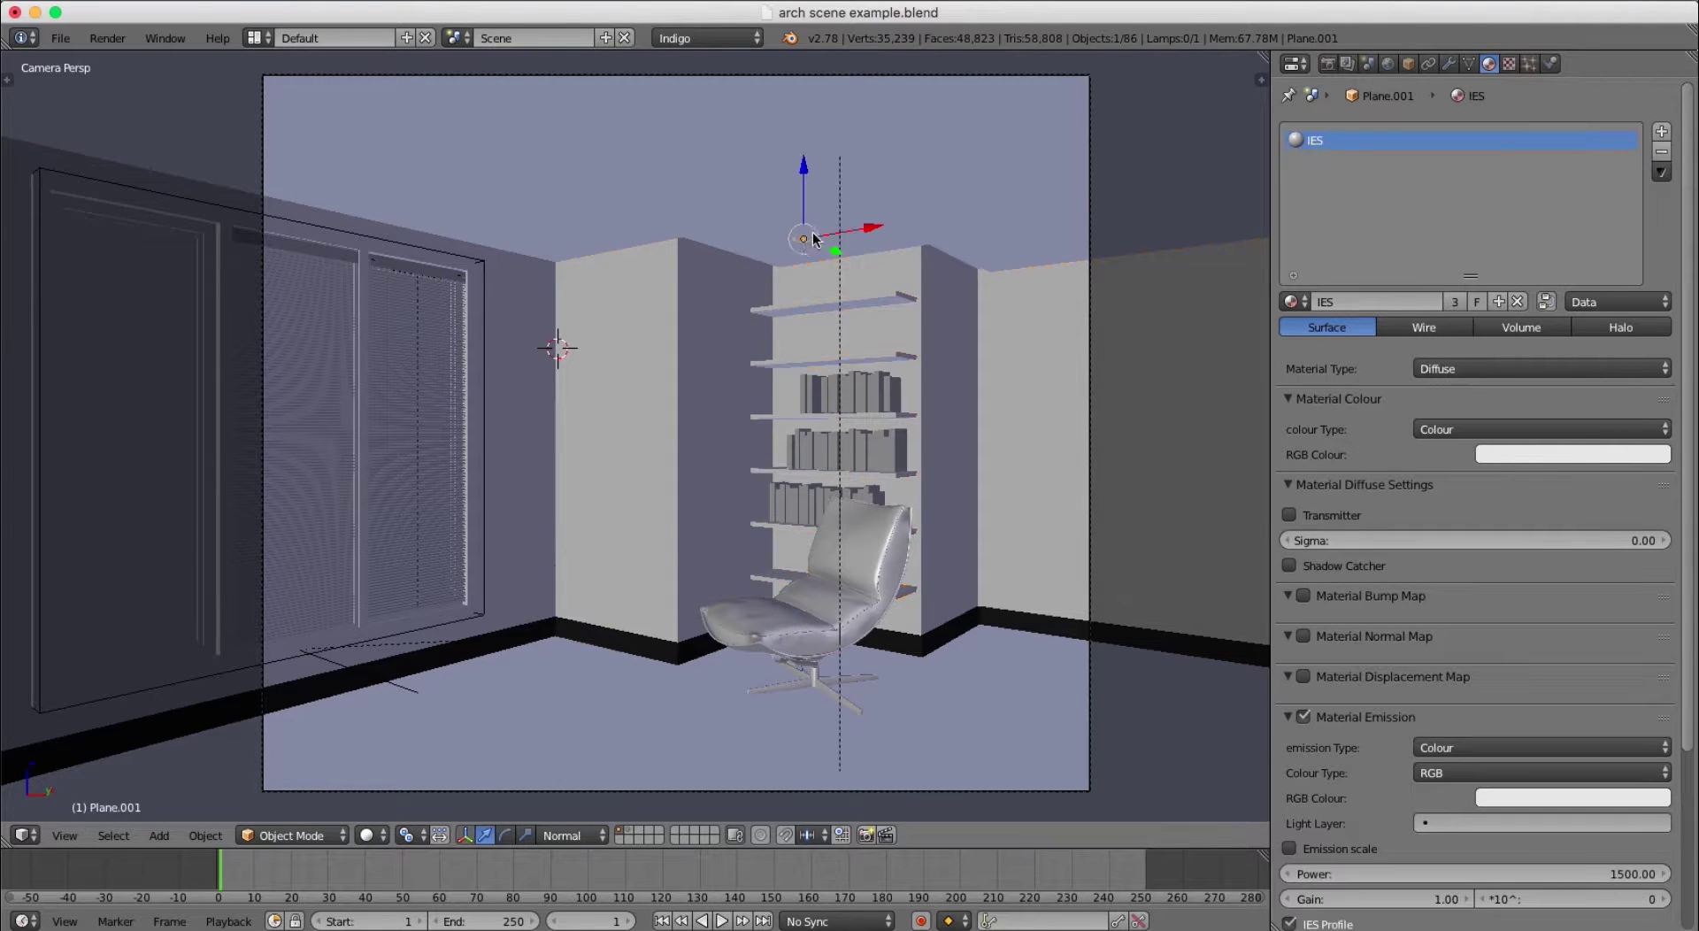
click(1440, 823)
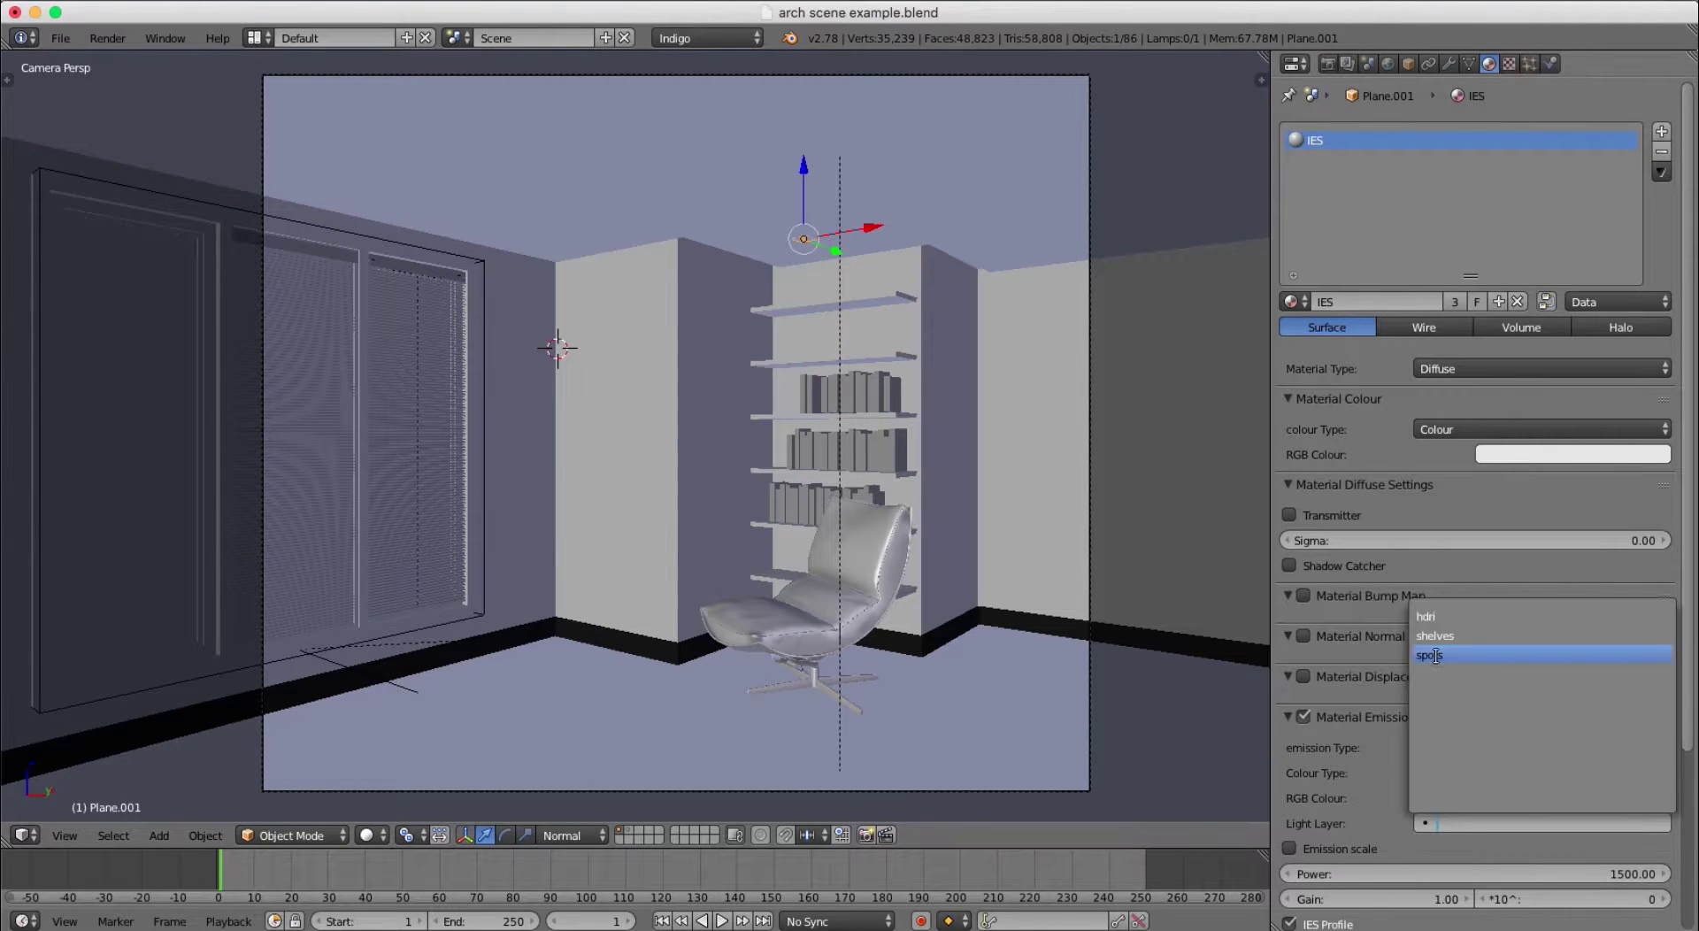
click(1437, 655)
Assign the HDRI Hemi lamp to the hdri light layer
right_click(840, 204)
key(z)
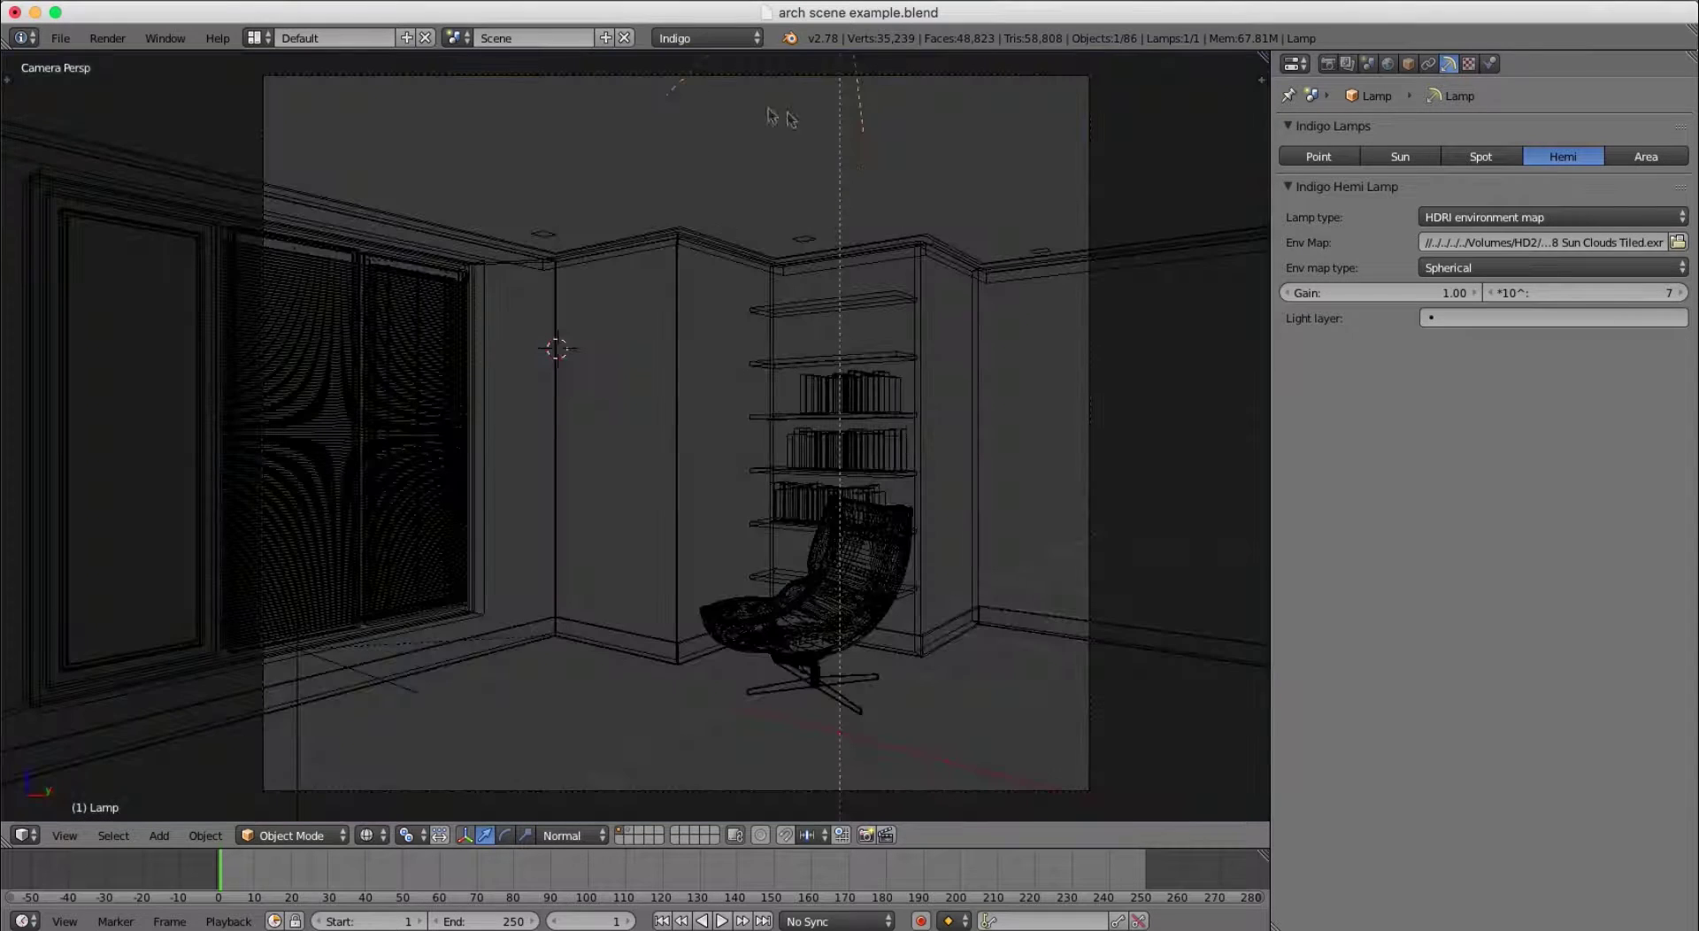
key(z)
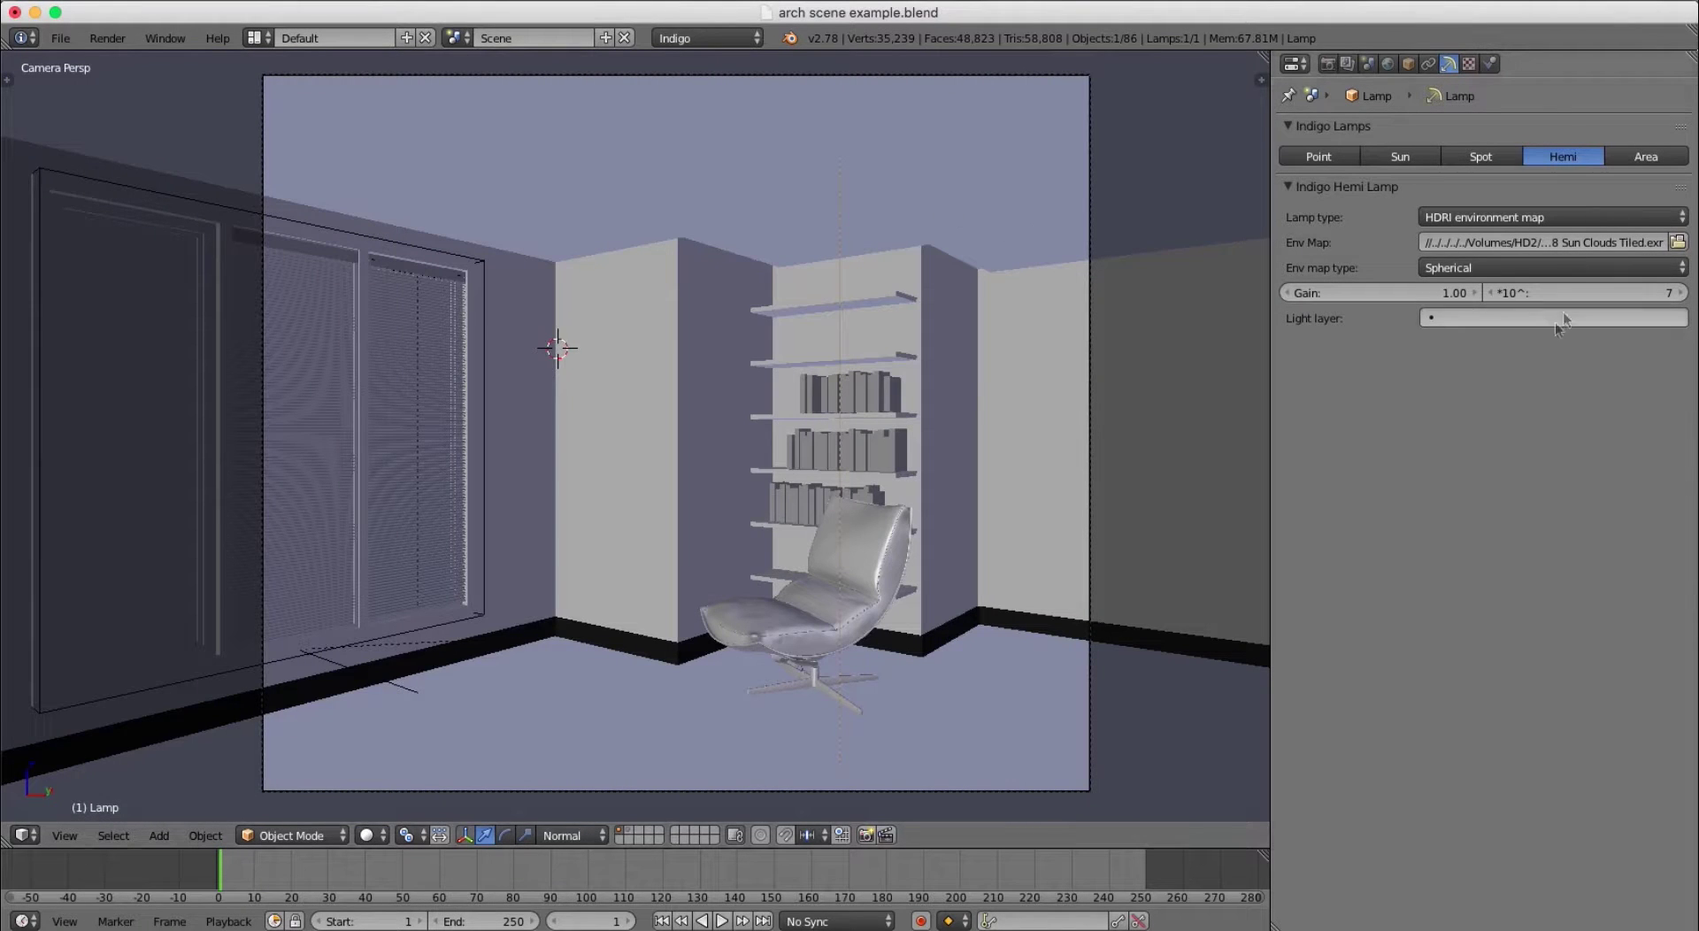
click(1476, 317)
click(1476, 342)
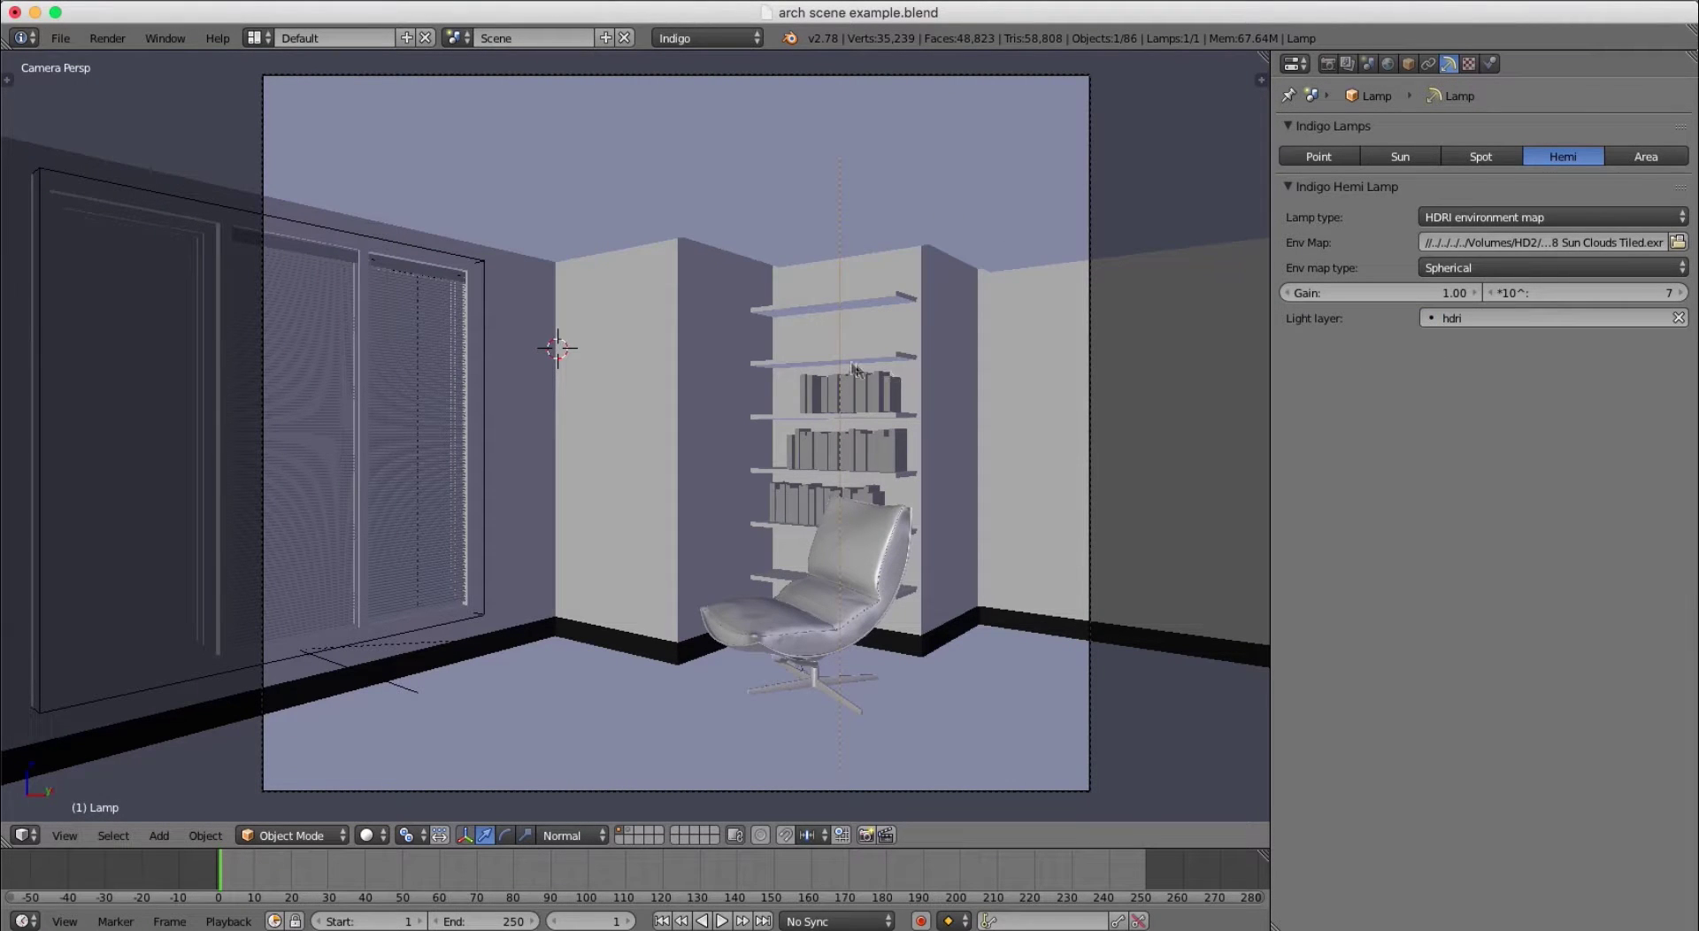
click(1328, 63)
Start the light-layer Indigo render and pause it at 25 s
click(1355, 156)
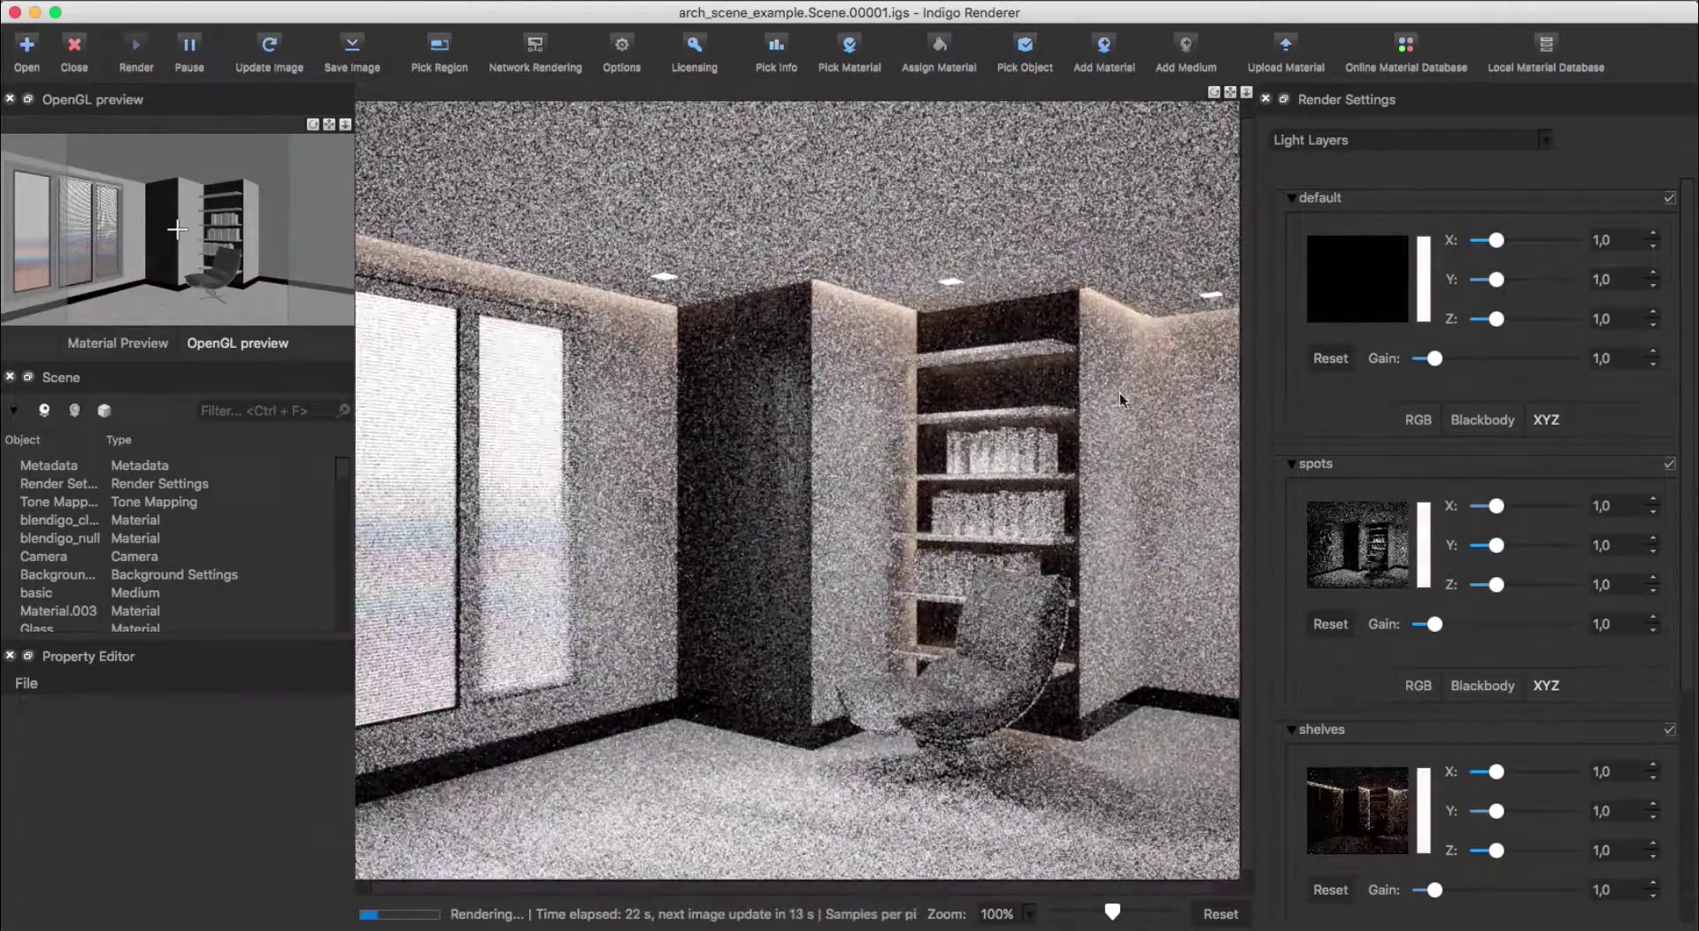
click(190, 48)
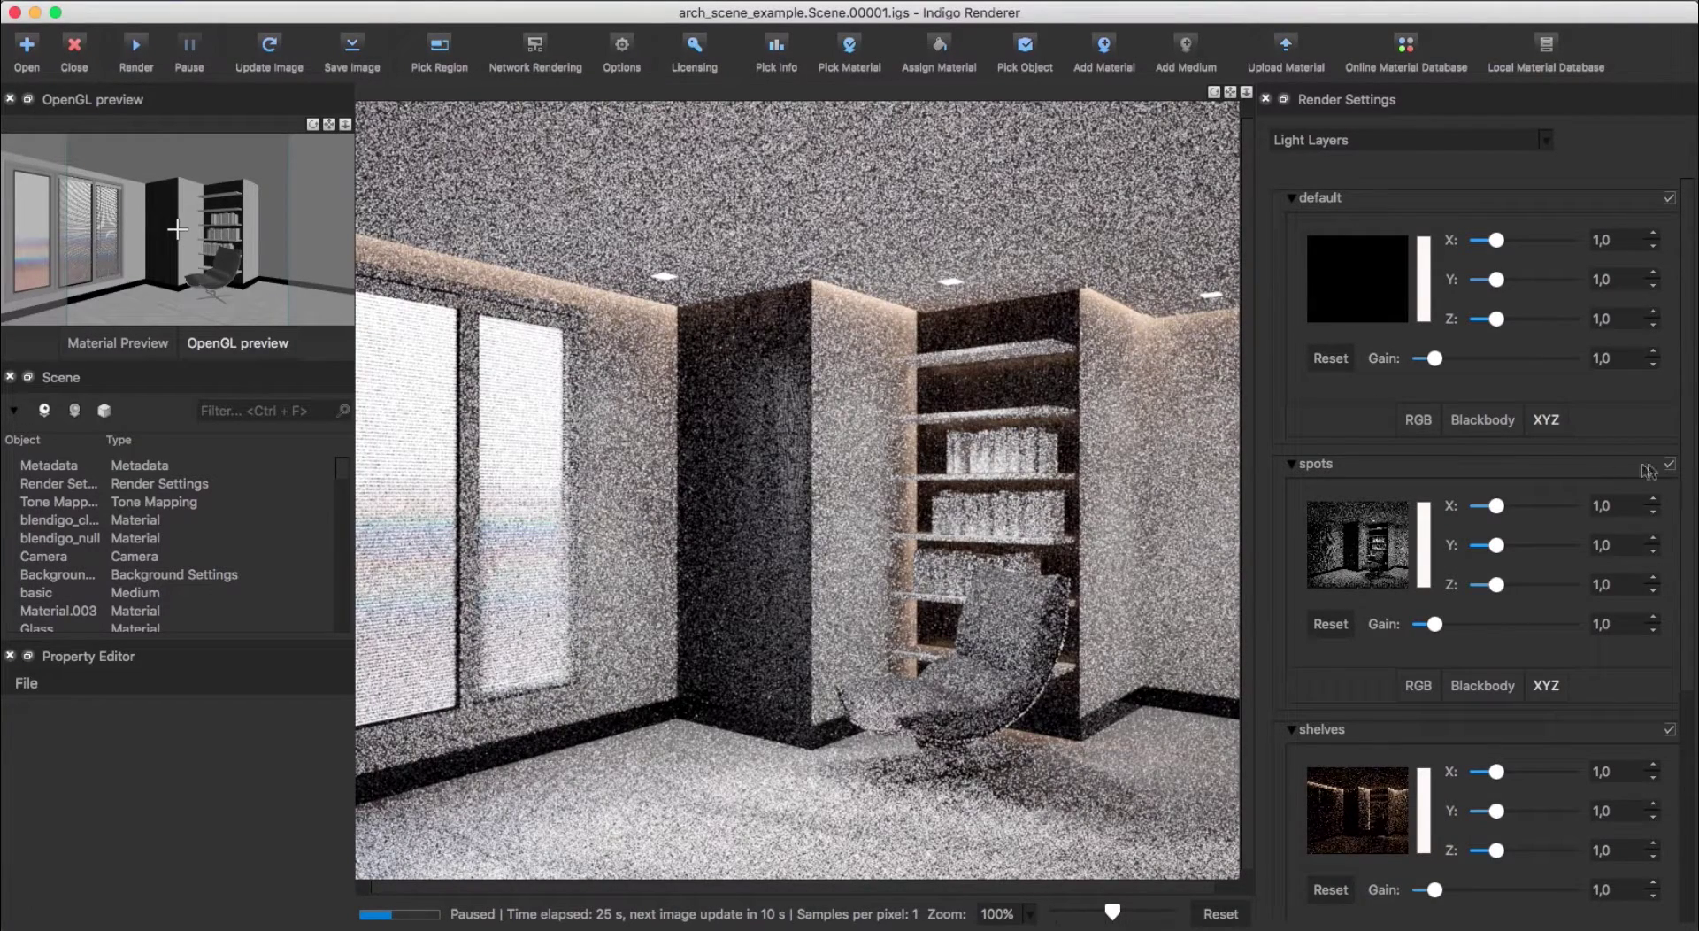
drag(1692, 467, 1686, 611)
Preview each light layer by toggling spots, shelves and hdri off and back on
click(1670, 259)
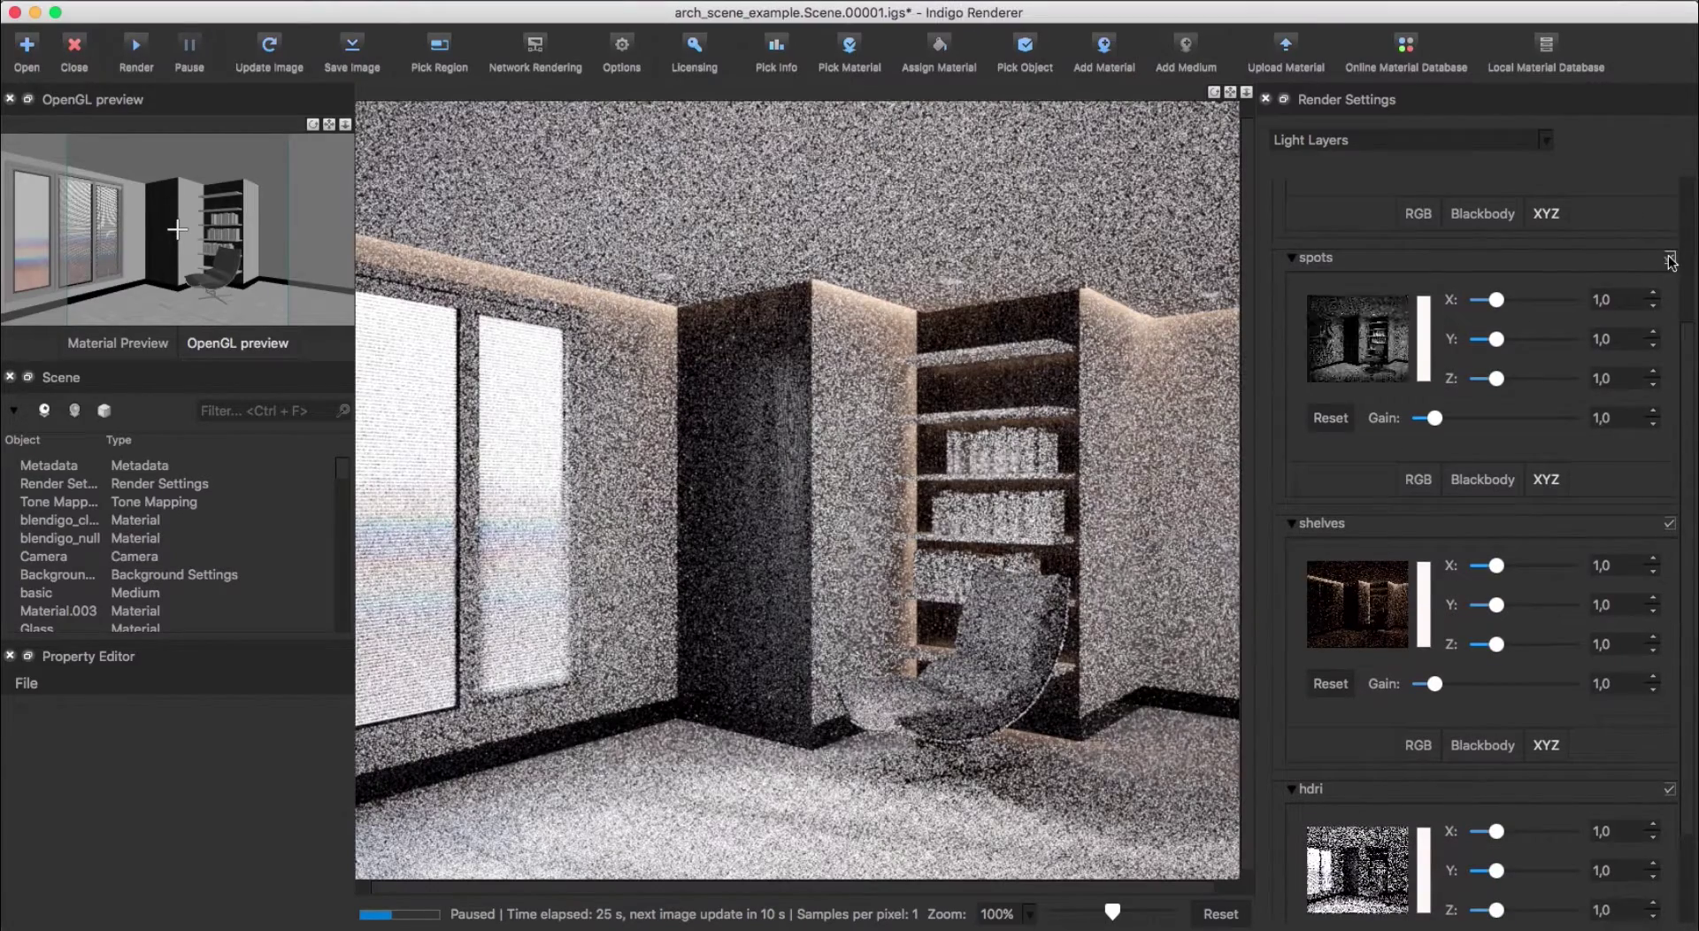
click(1670, 525)
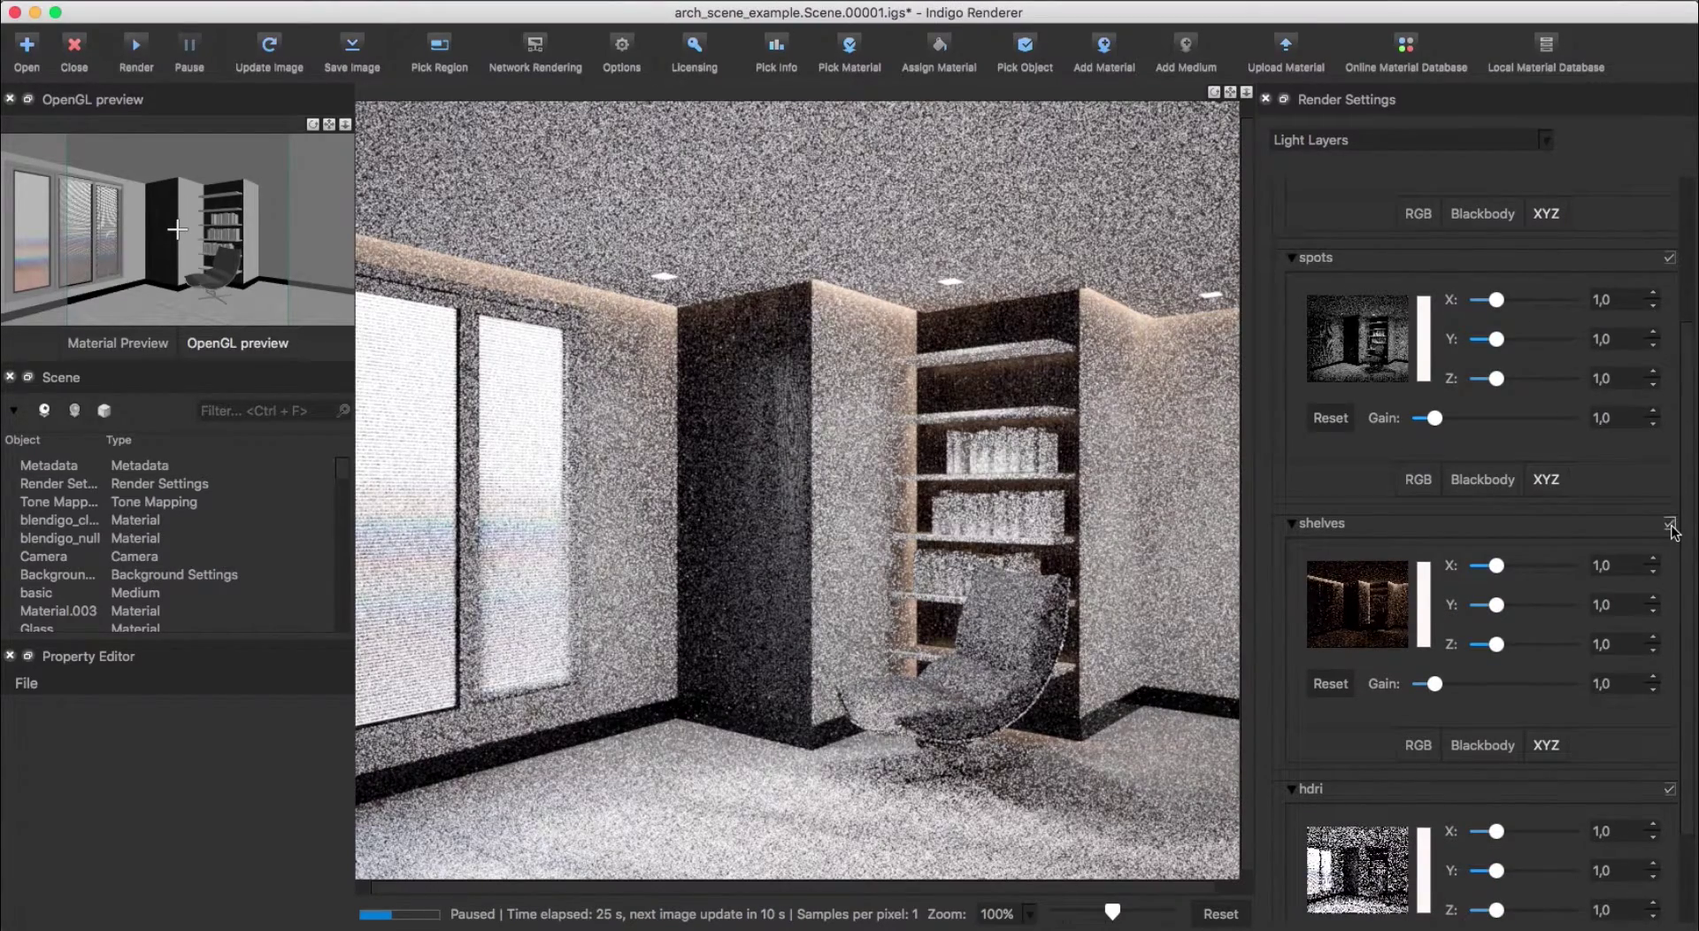
click(1670, 525)
drag(1692, 464, 1692, 611)
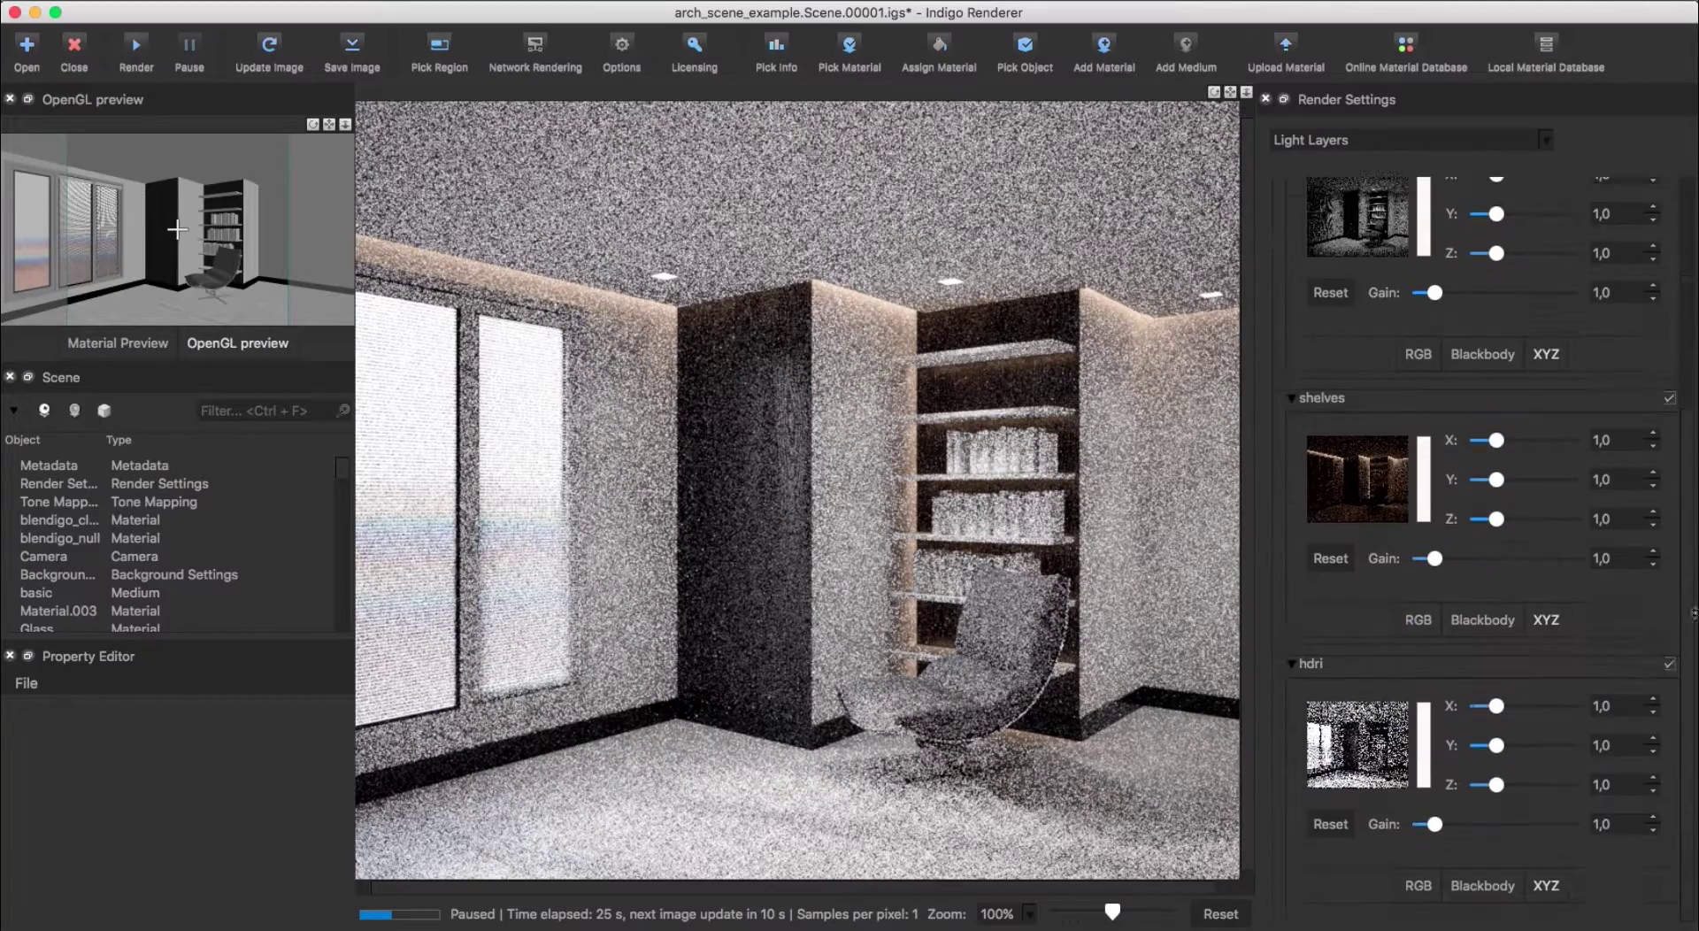
click(1670, 664)
click(1670, 666)
click(1670, 666)
click(1671, 665)
Mark the window glass pane as an exit portal in its object data settings
click(14, 12)
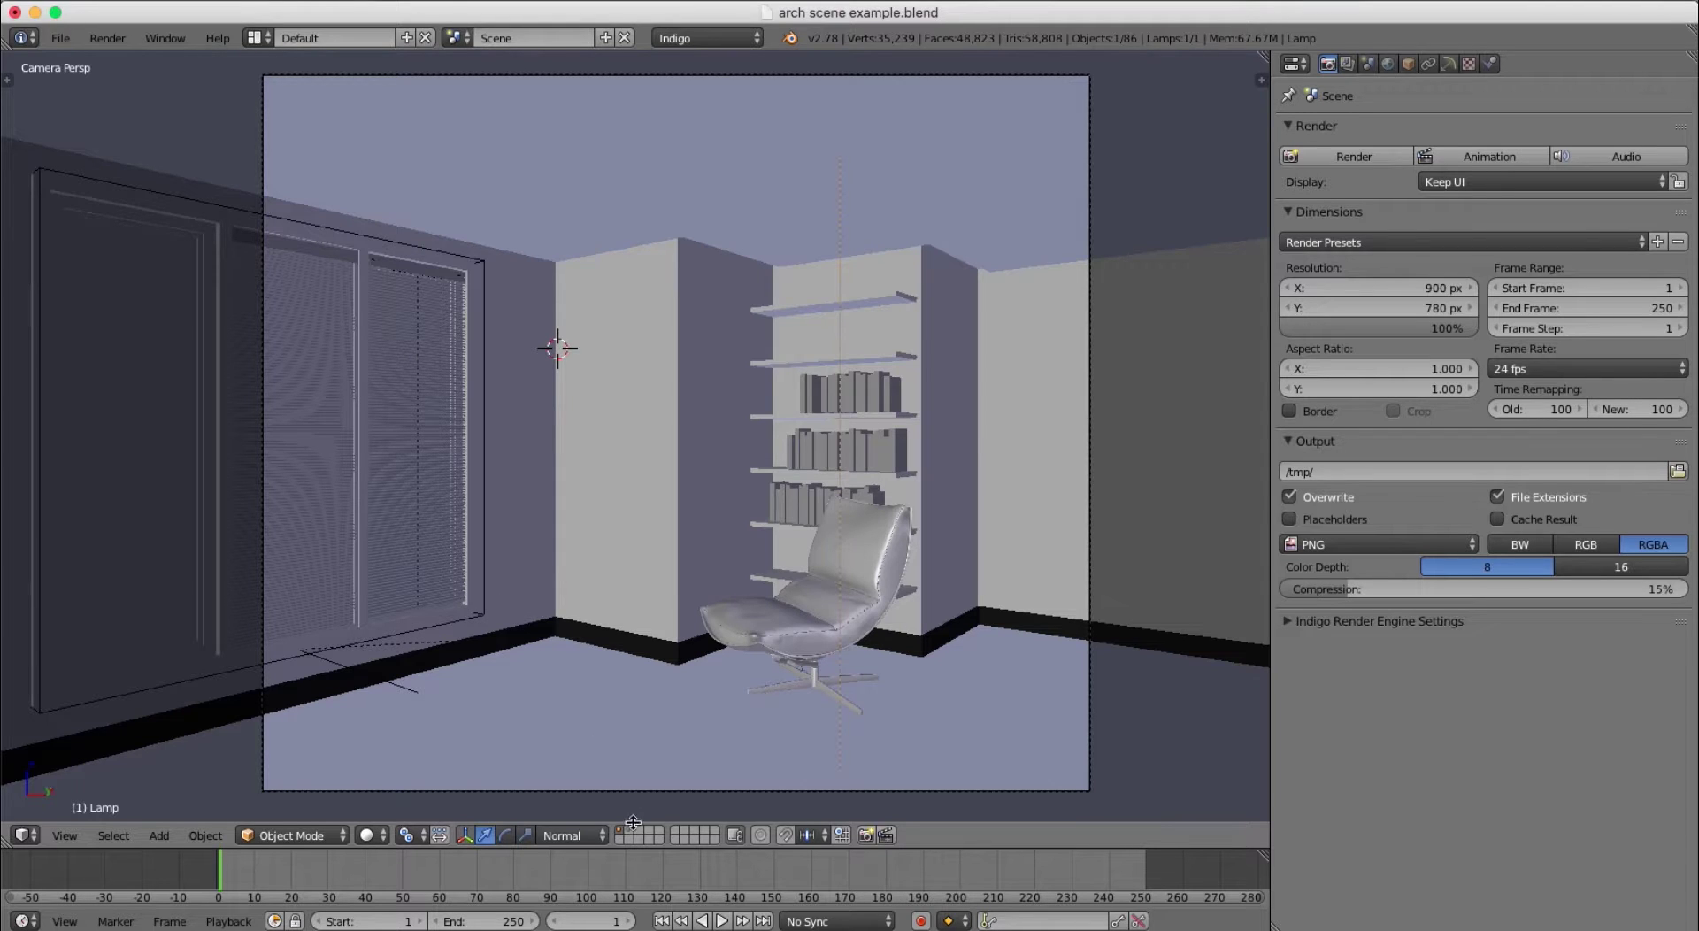
middle_drag(544, 605, 583, 428)
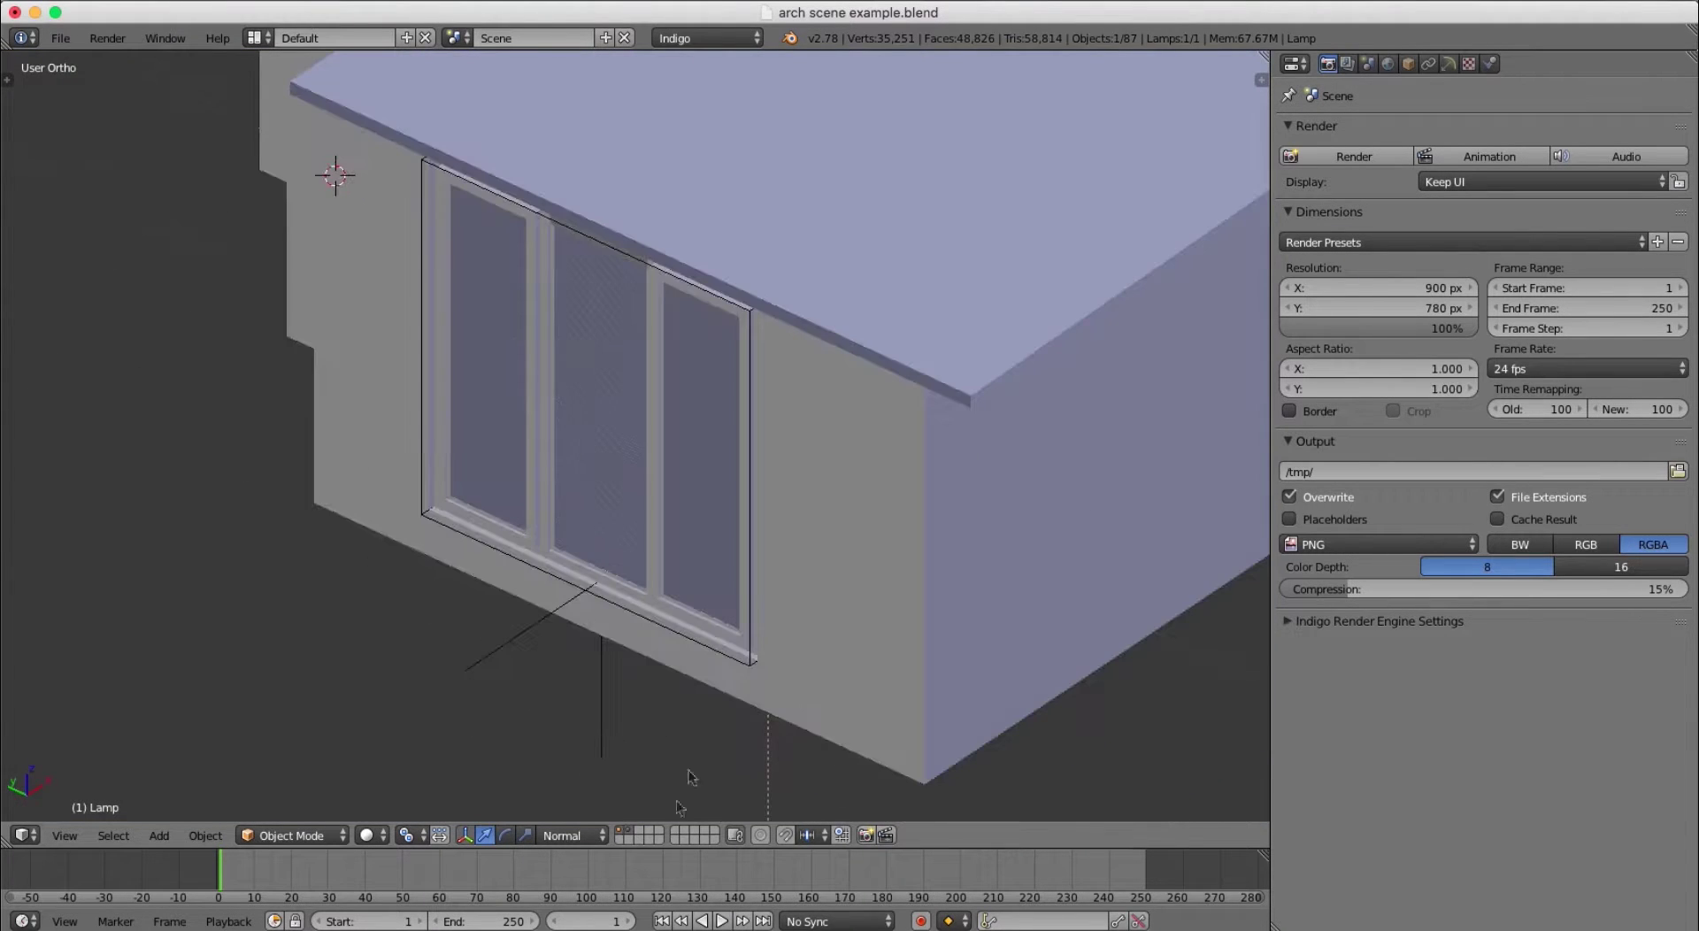
shift+click(632, 834)
shift+click(632, 833)
shift+click(632, 834)
shift+click(632, 834)
right_click(713, 430)
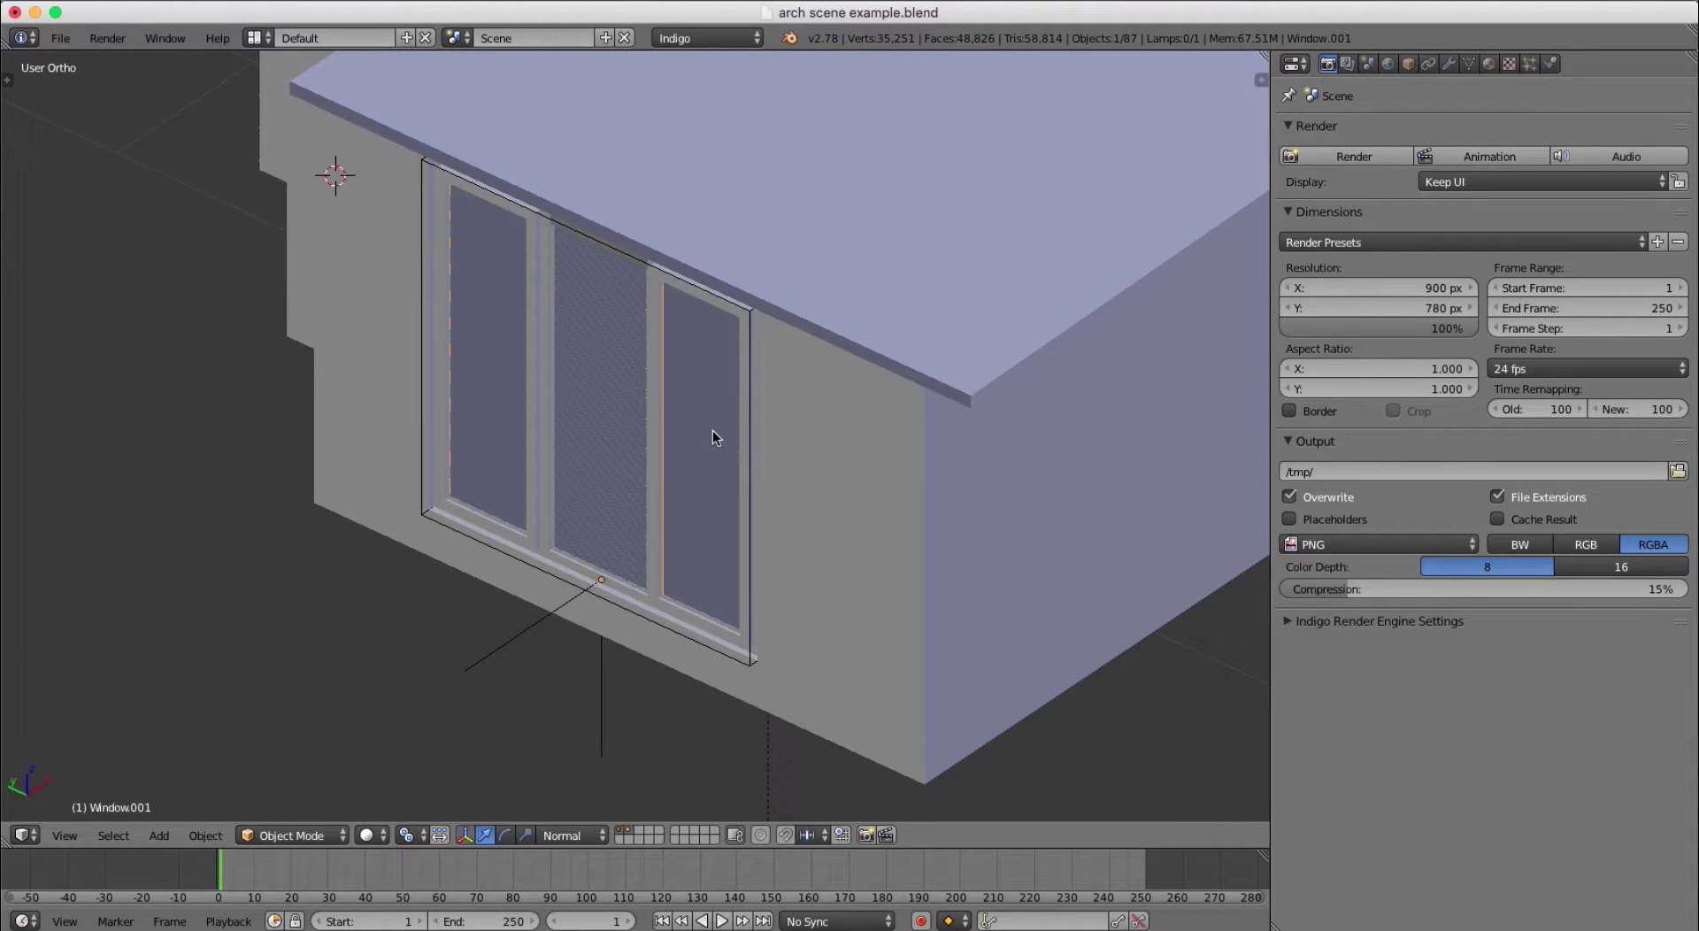
click(1469, 63)
click(1304, 827)
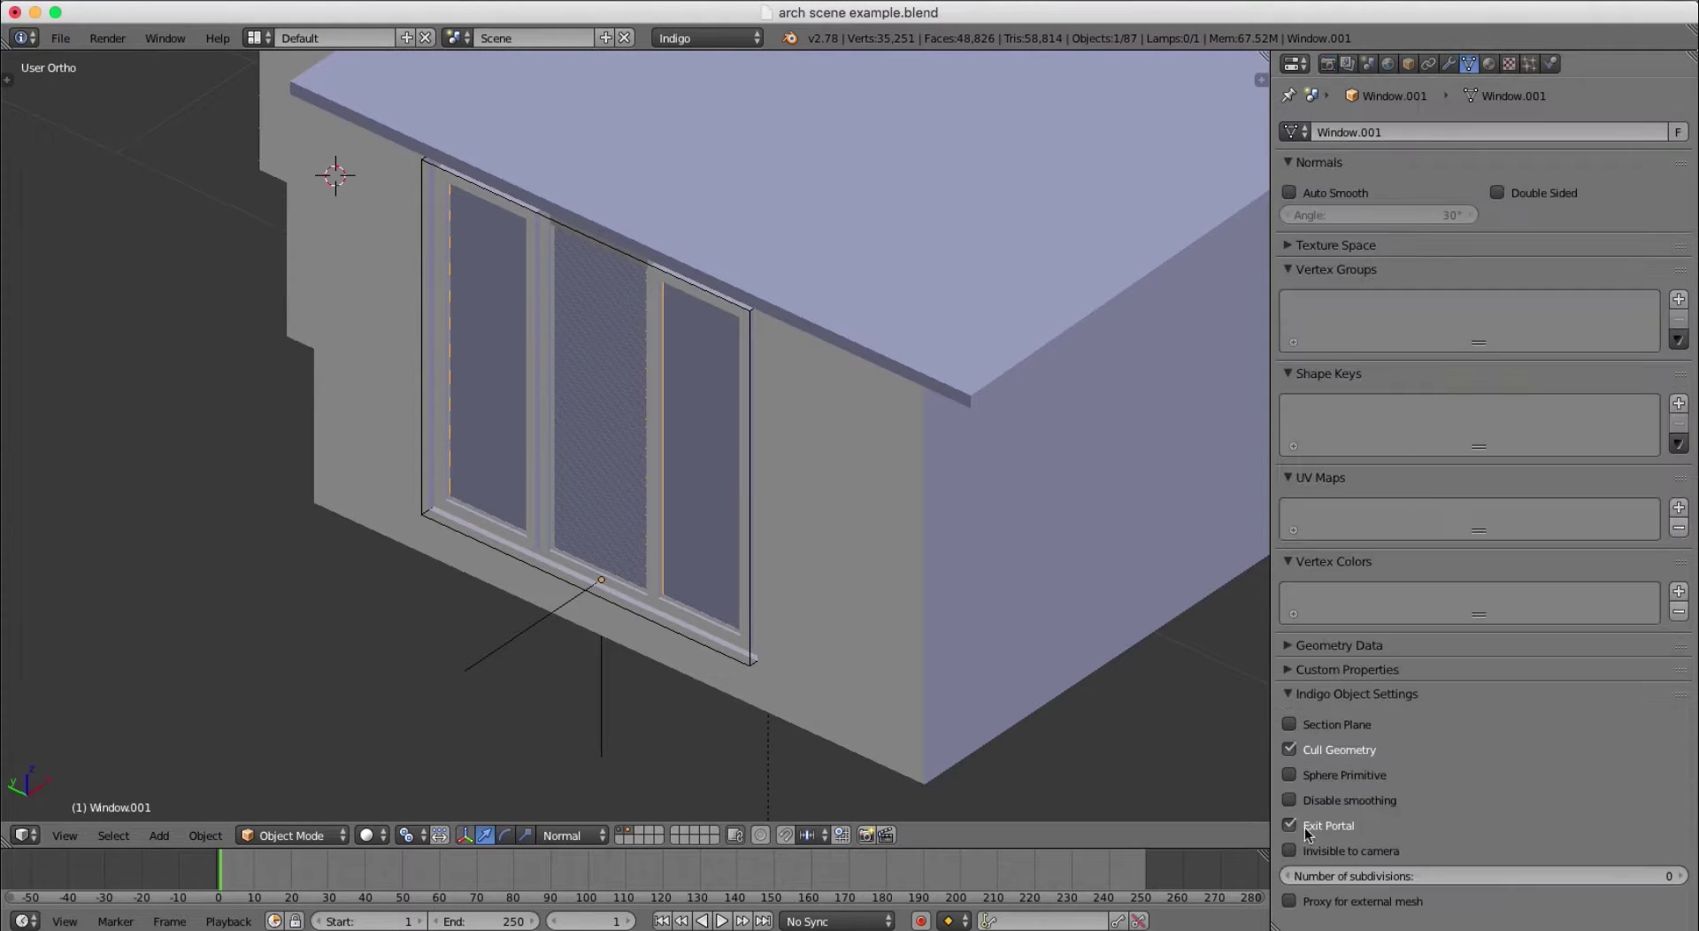
Return to object mode in camera view and start a new Indigo render
key(Tab)
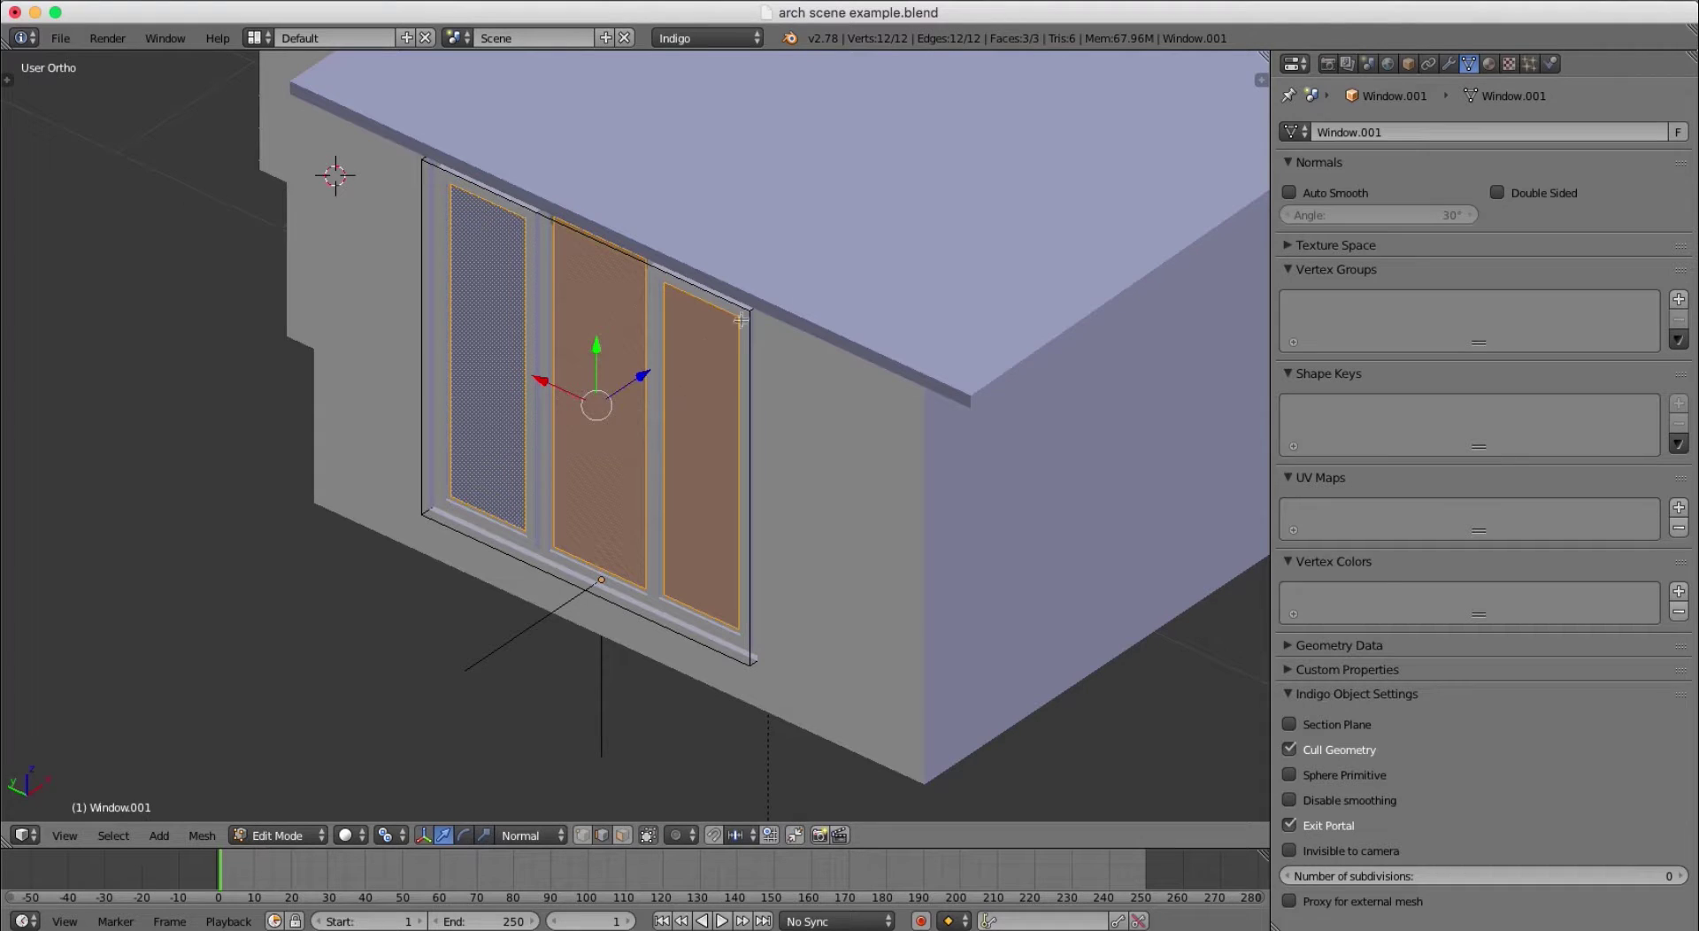
key(Tab)
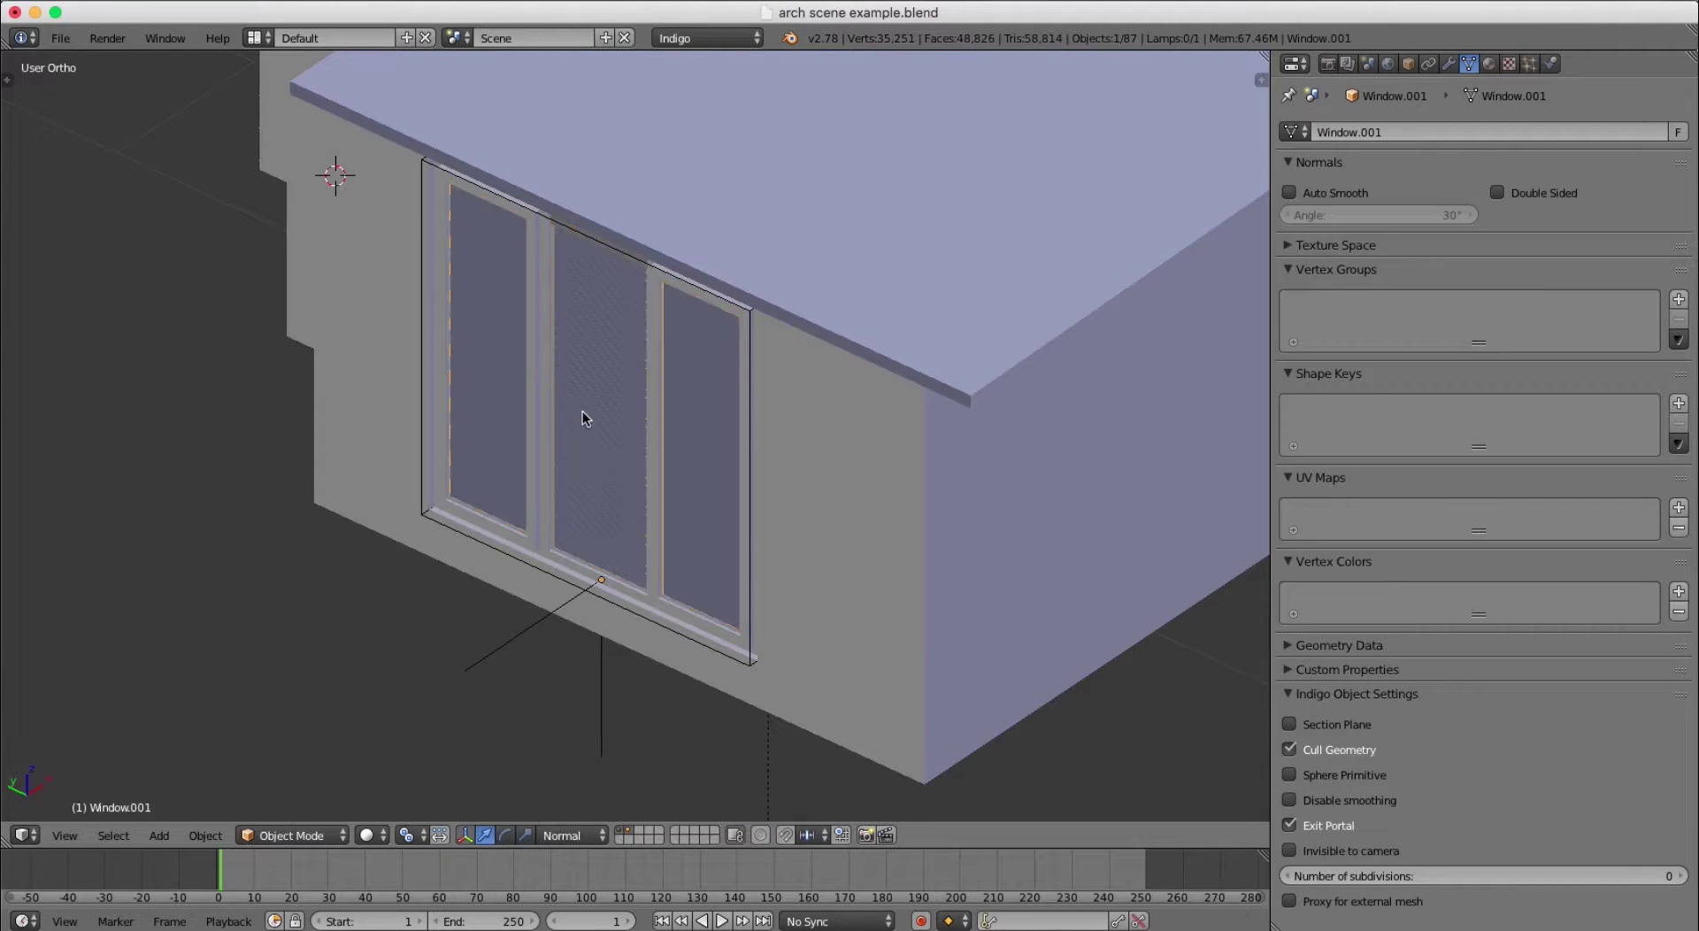
key(KP_0)
click(1327, 63)
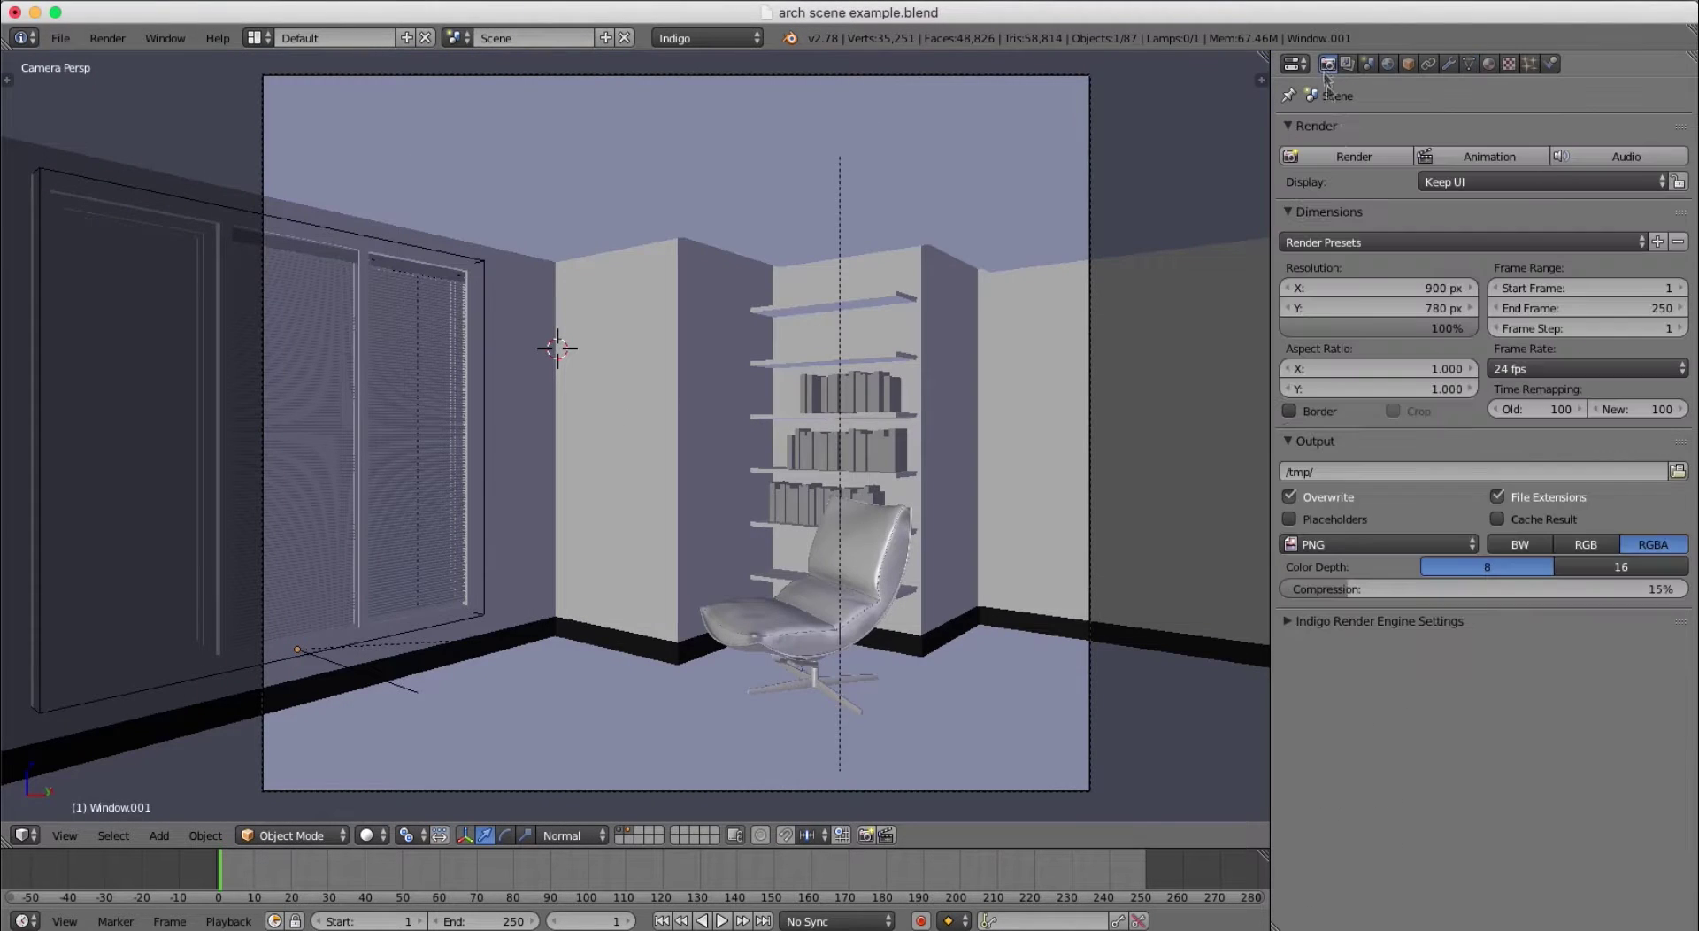
click(1346, 156)
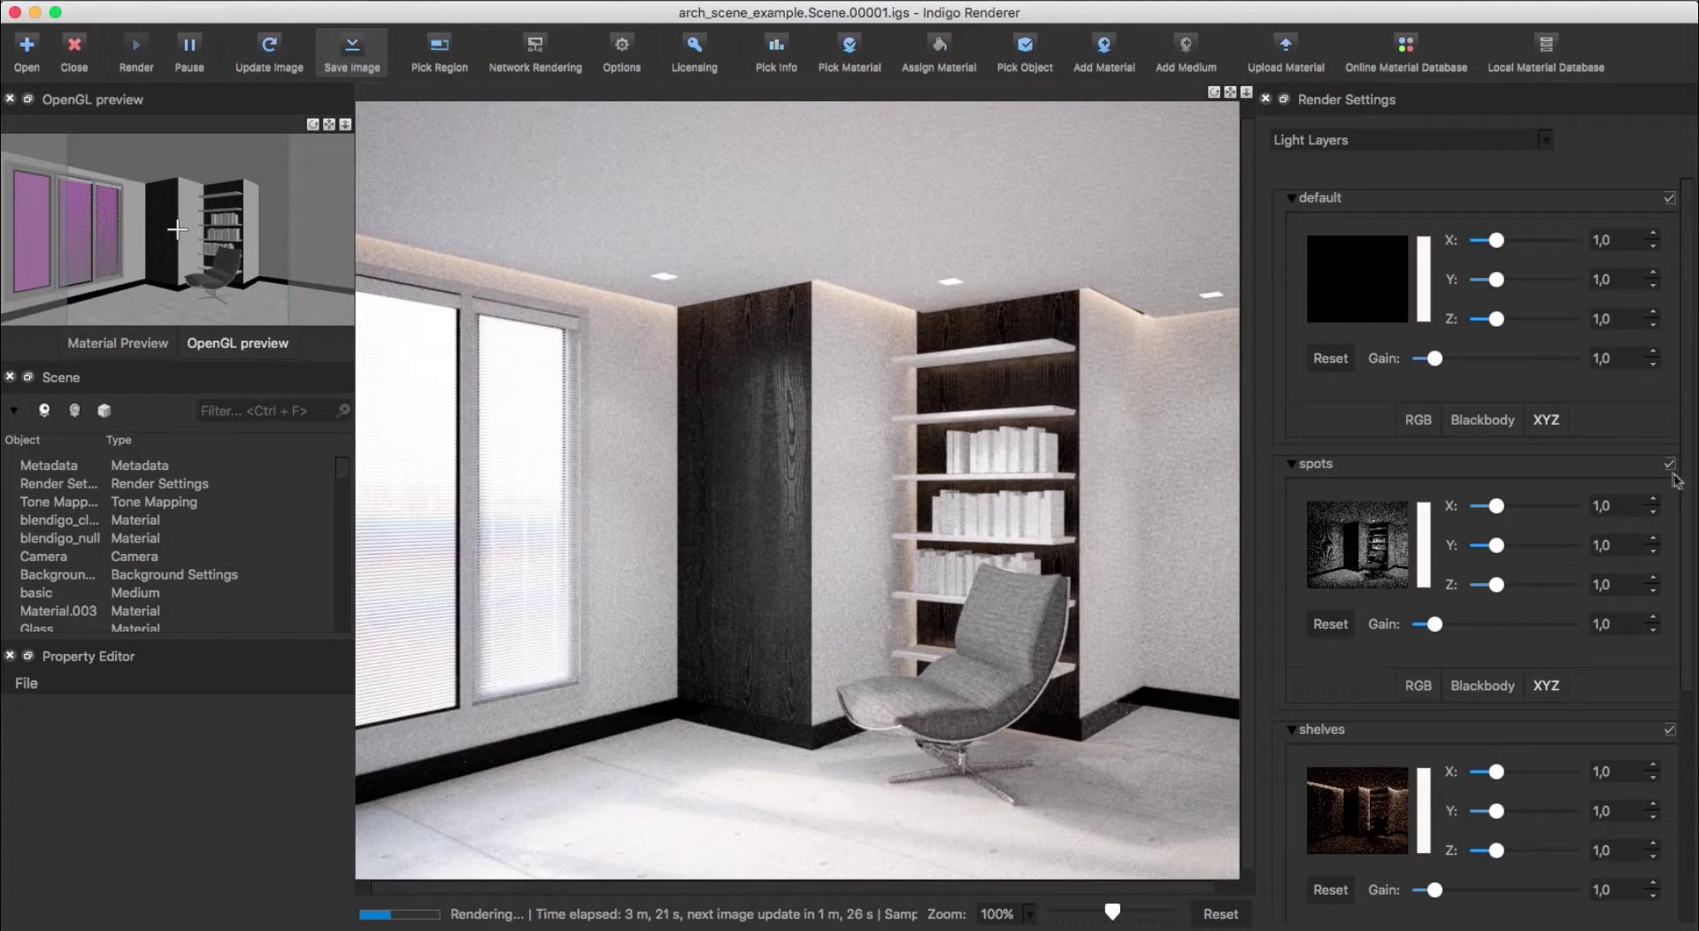
click(1669, 464)
click(1669, 464)
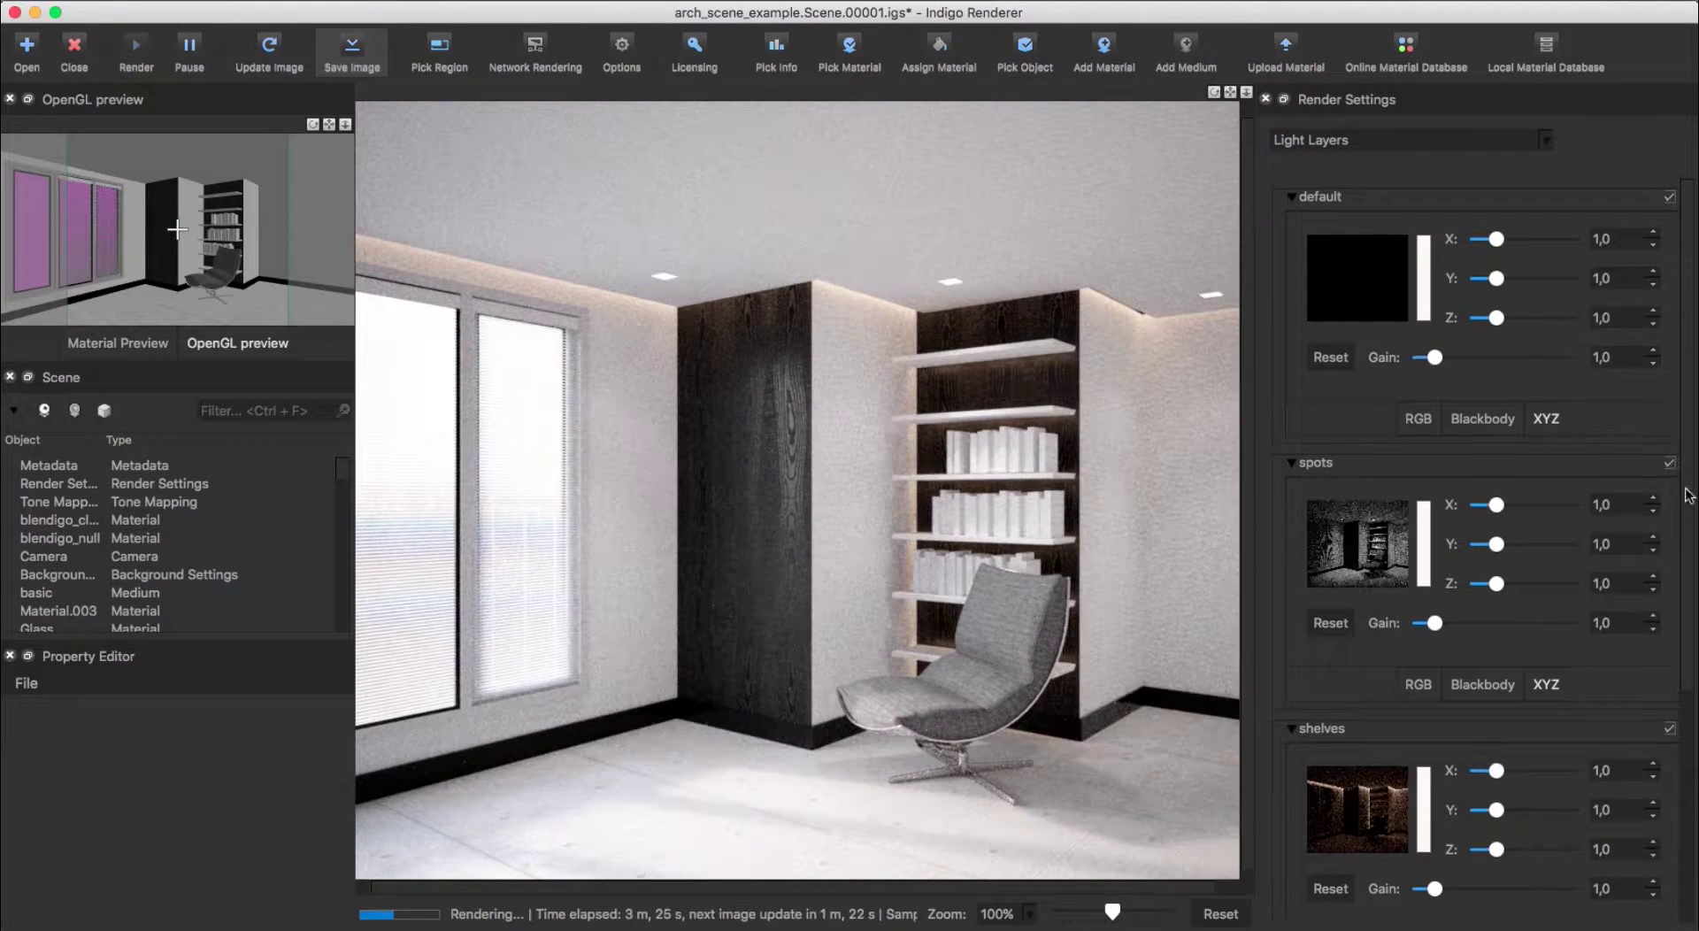
scroll(1689, 495, down, 3)
click(1669, 540)
click(1670, 540)
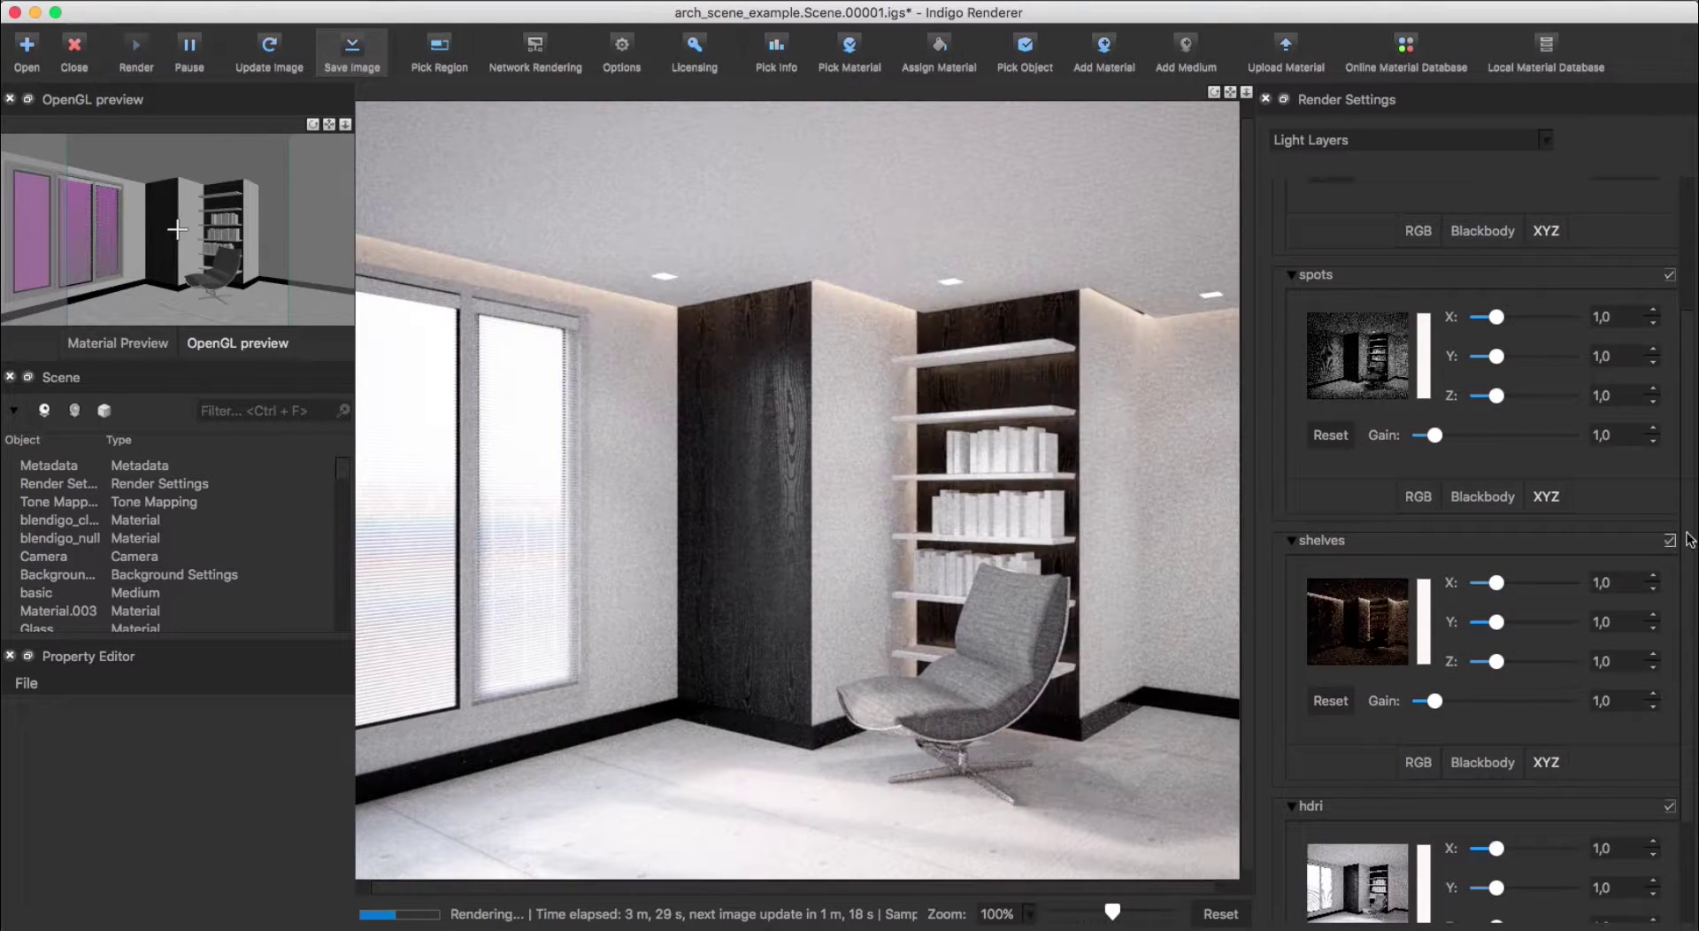
scroll(1689, 542, down, 2)
click(1670, 663)
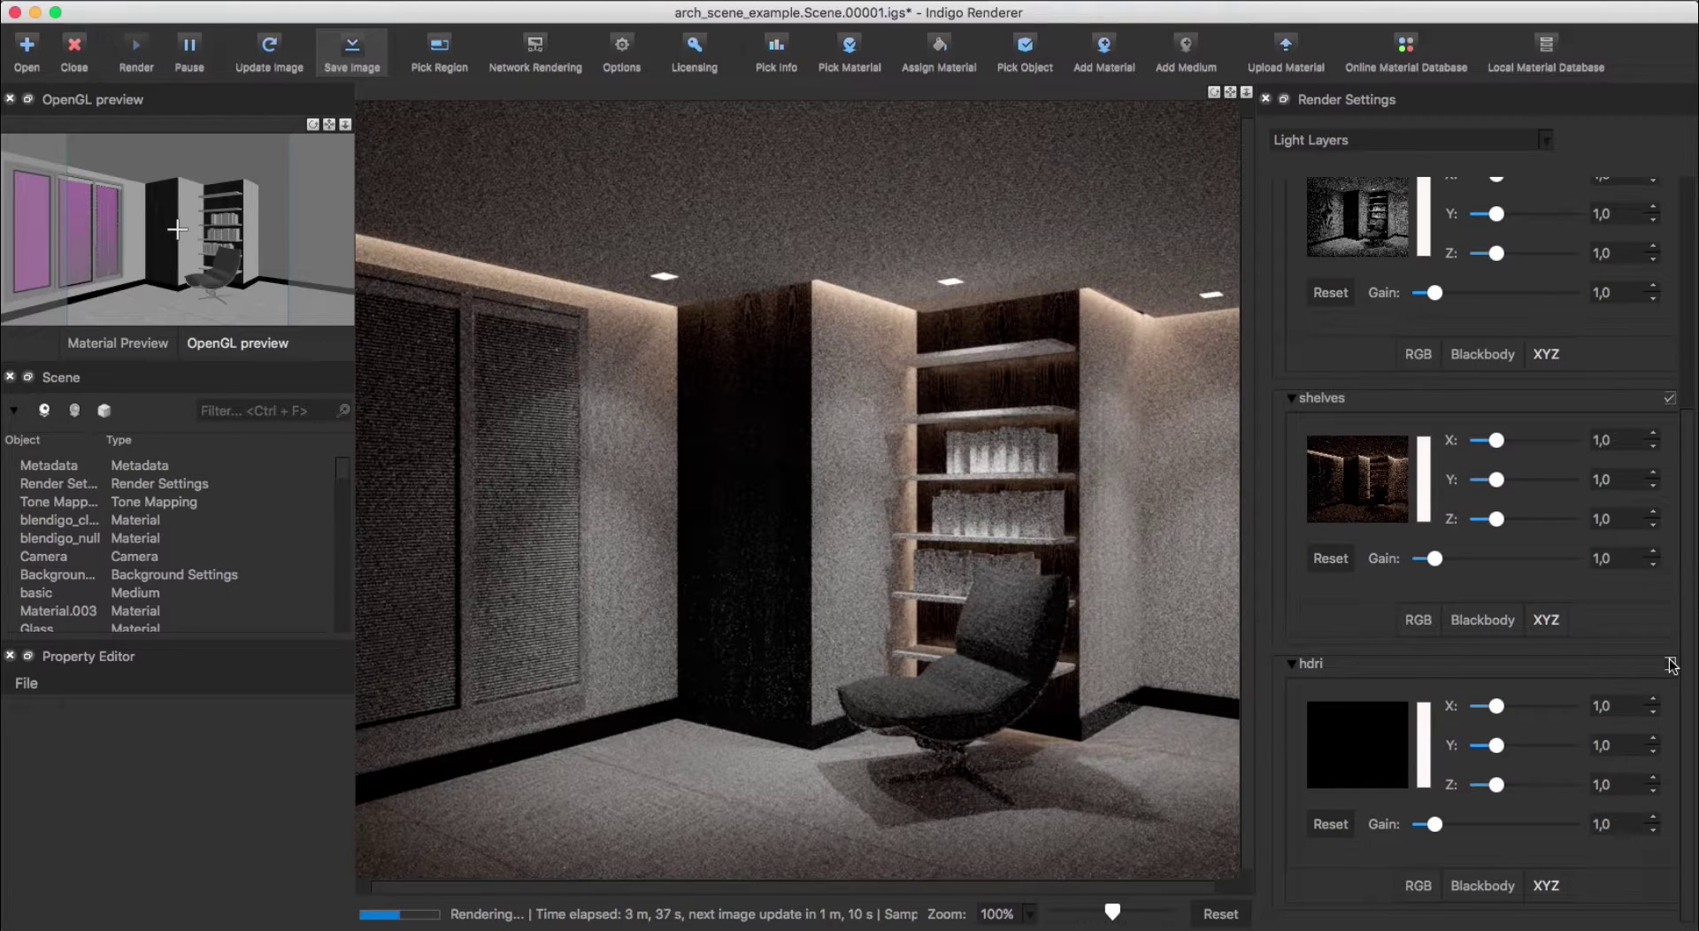
click(1670, 664)
click(1670, 664)
click(1670, 664)
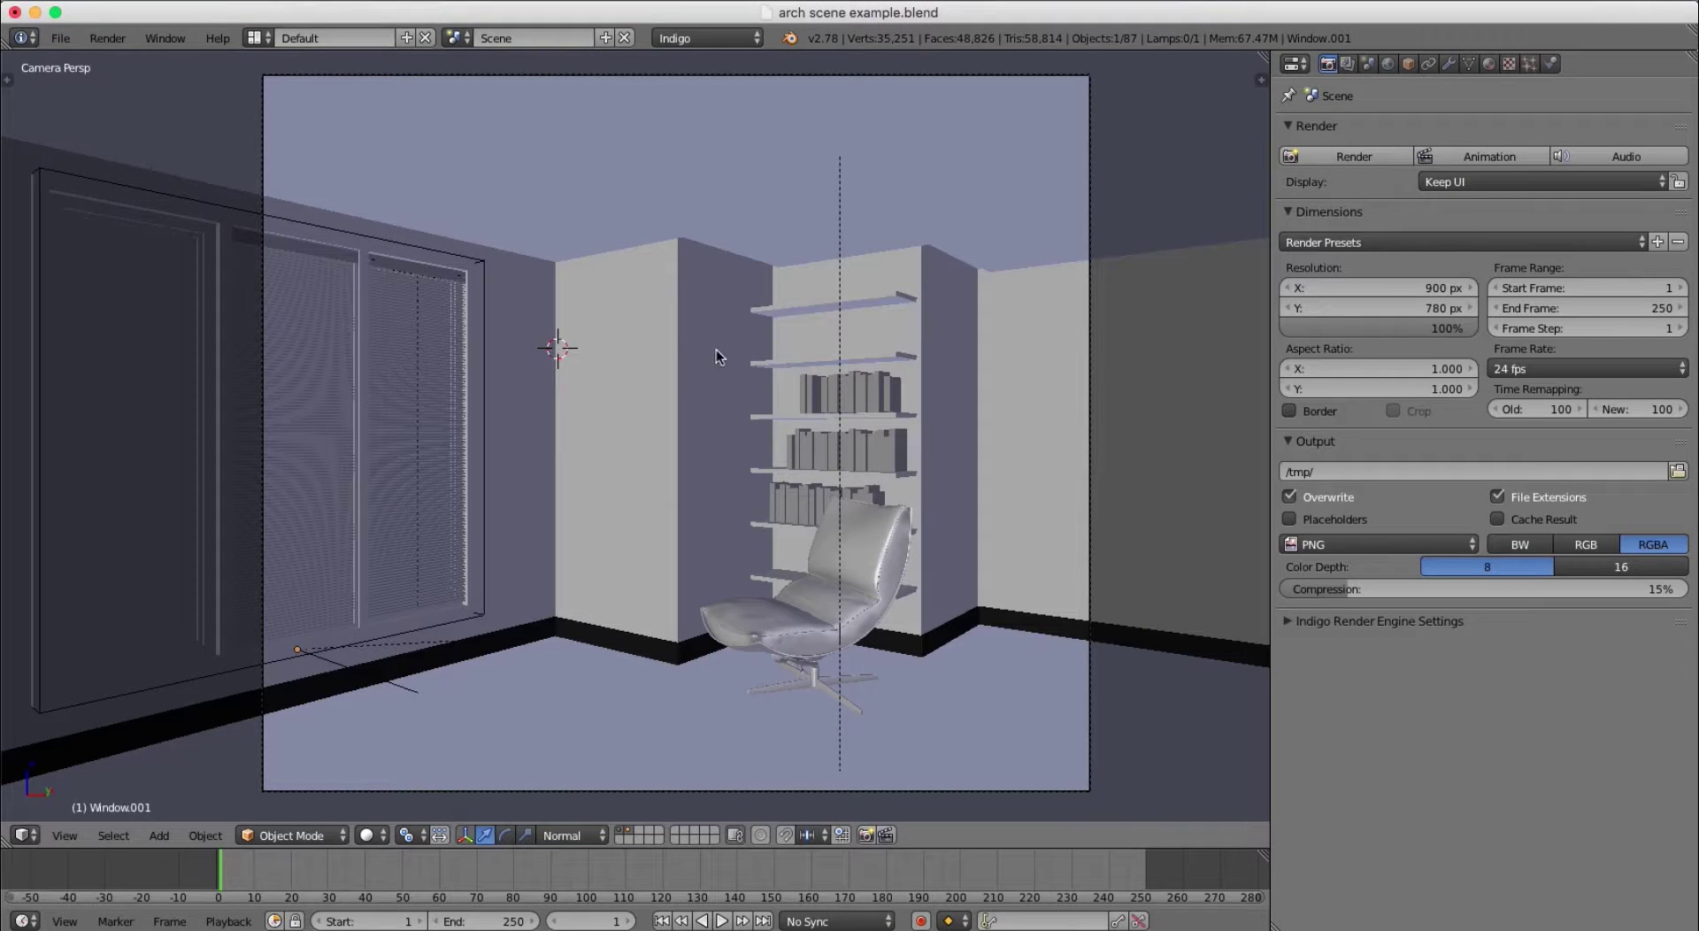
Set the Shelves1 light material's emission power to 5000
right_click(788, 317)
click(1491, 63)
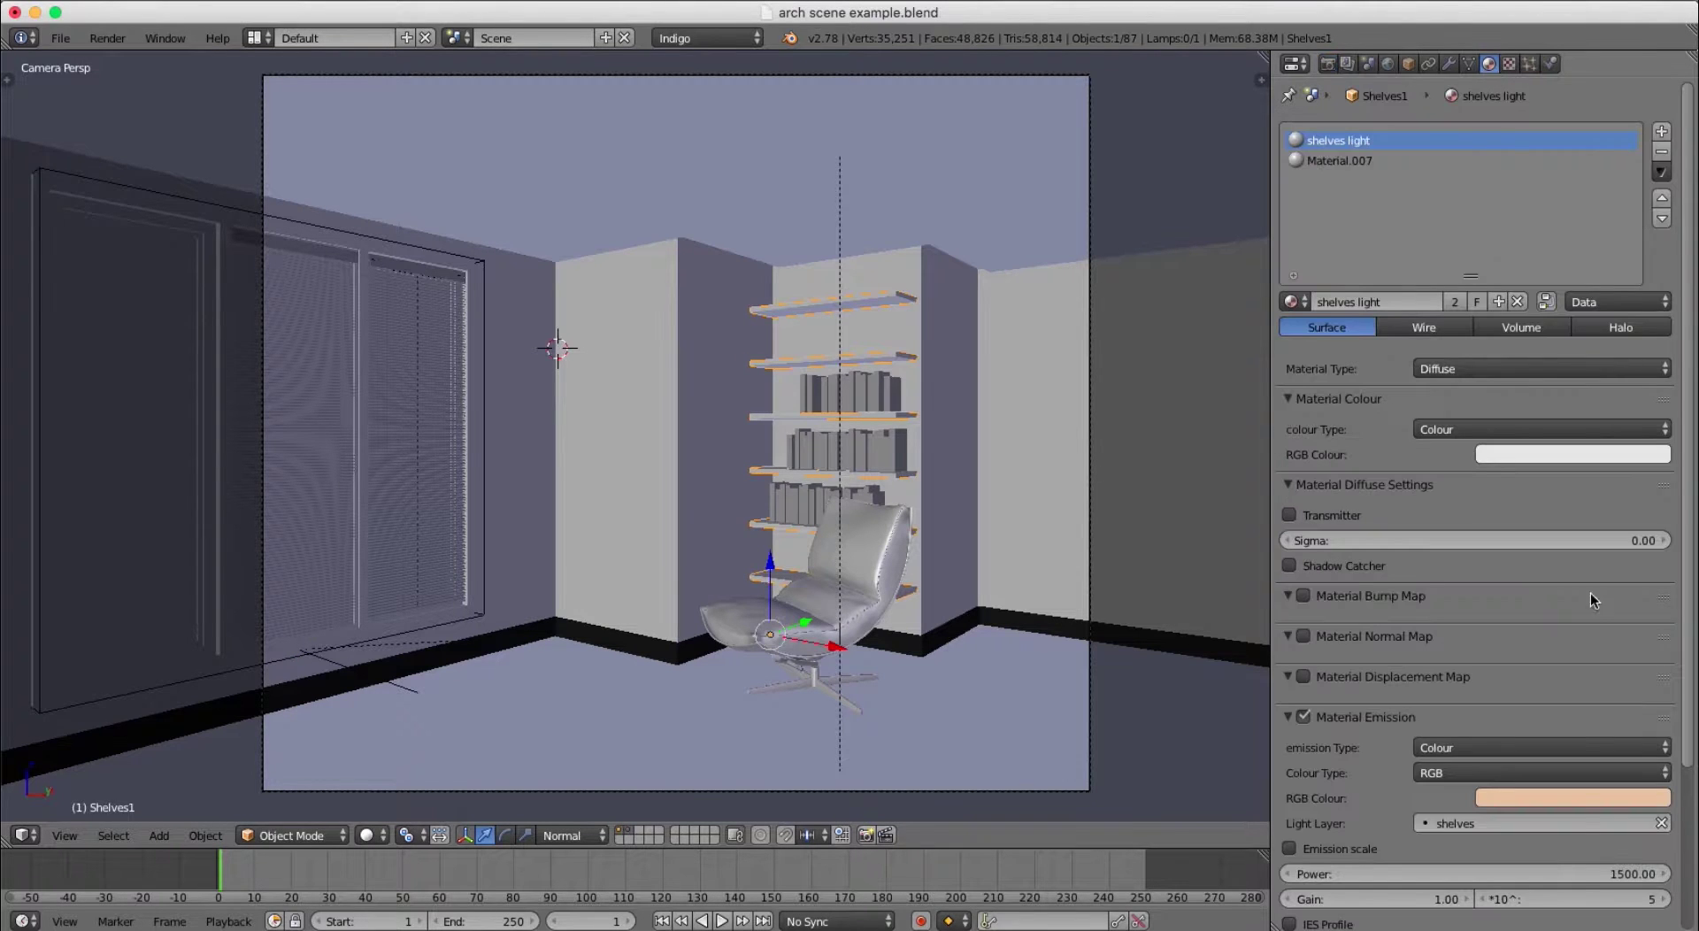
click(1600, 874)
text(5)
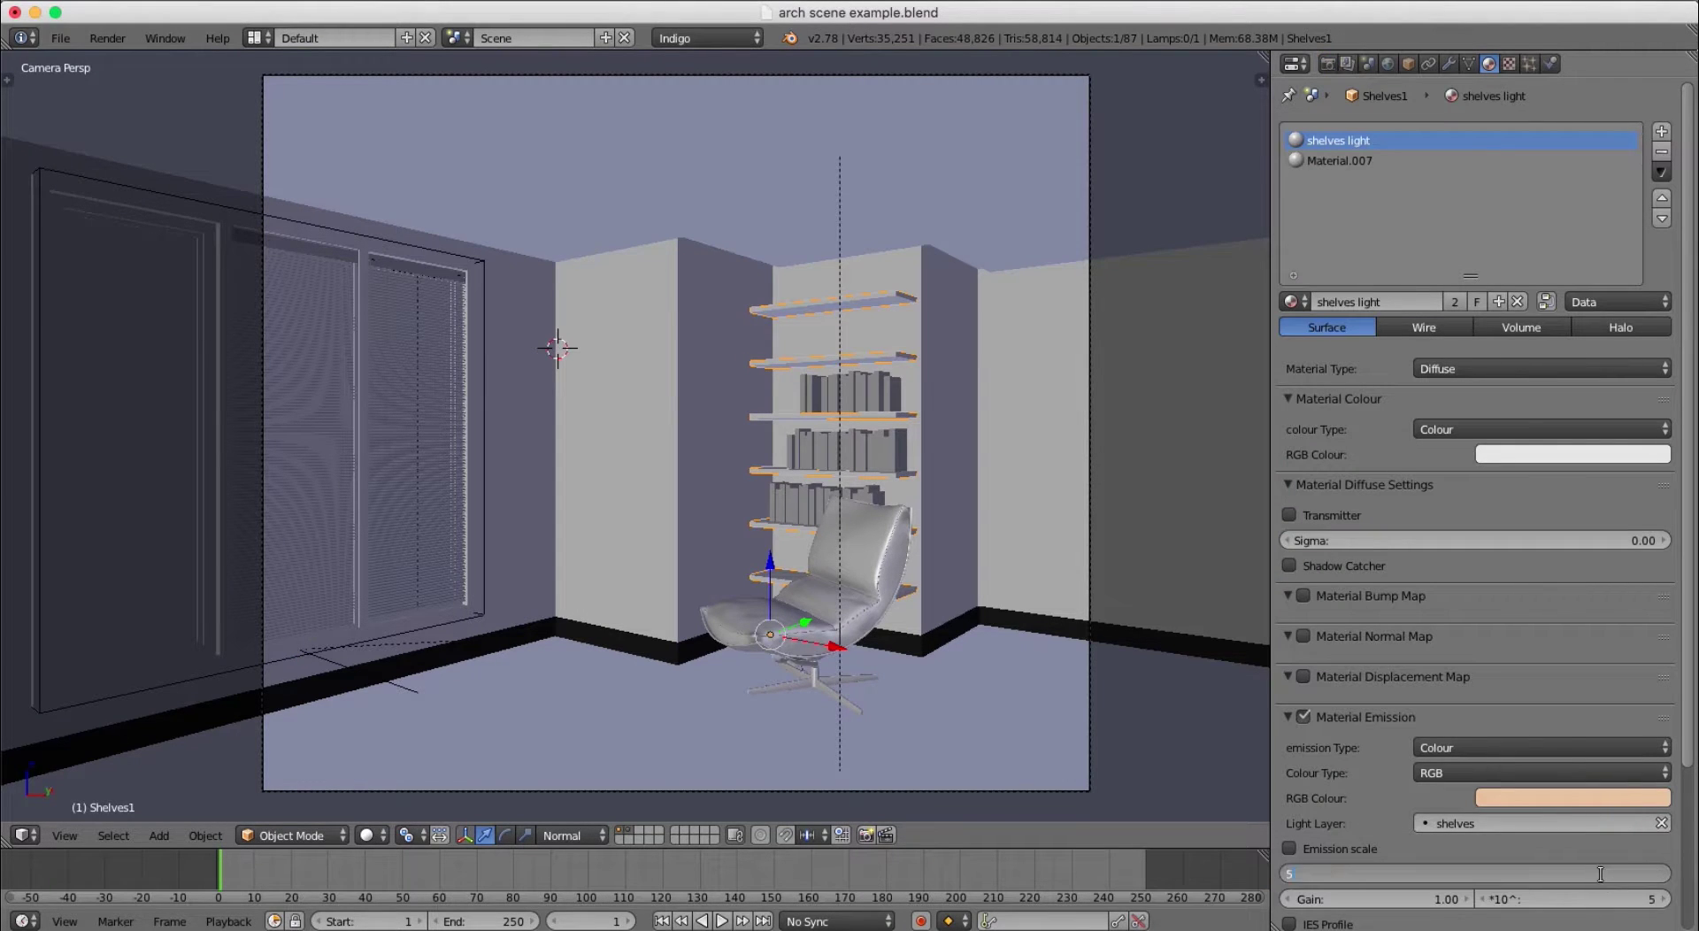
key(Return)
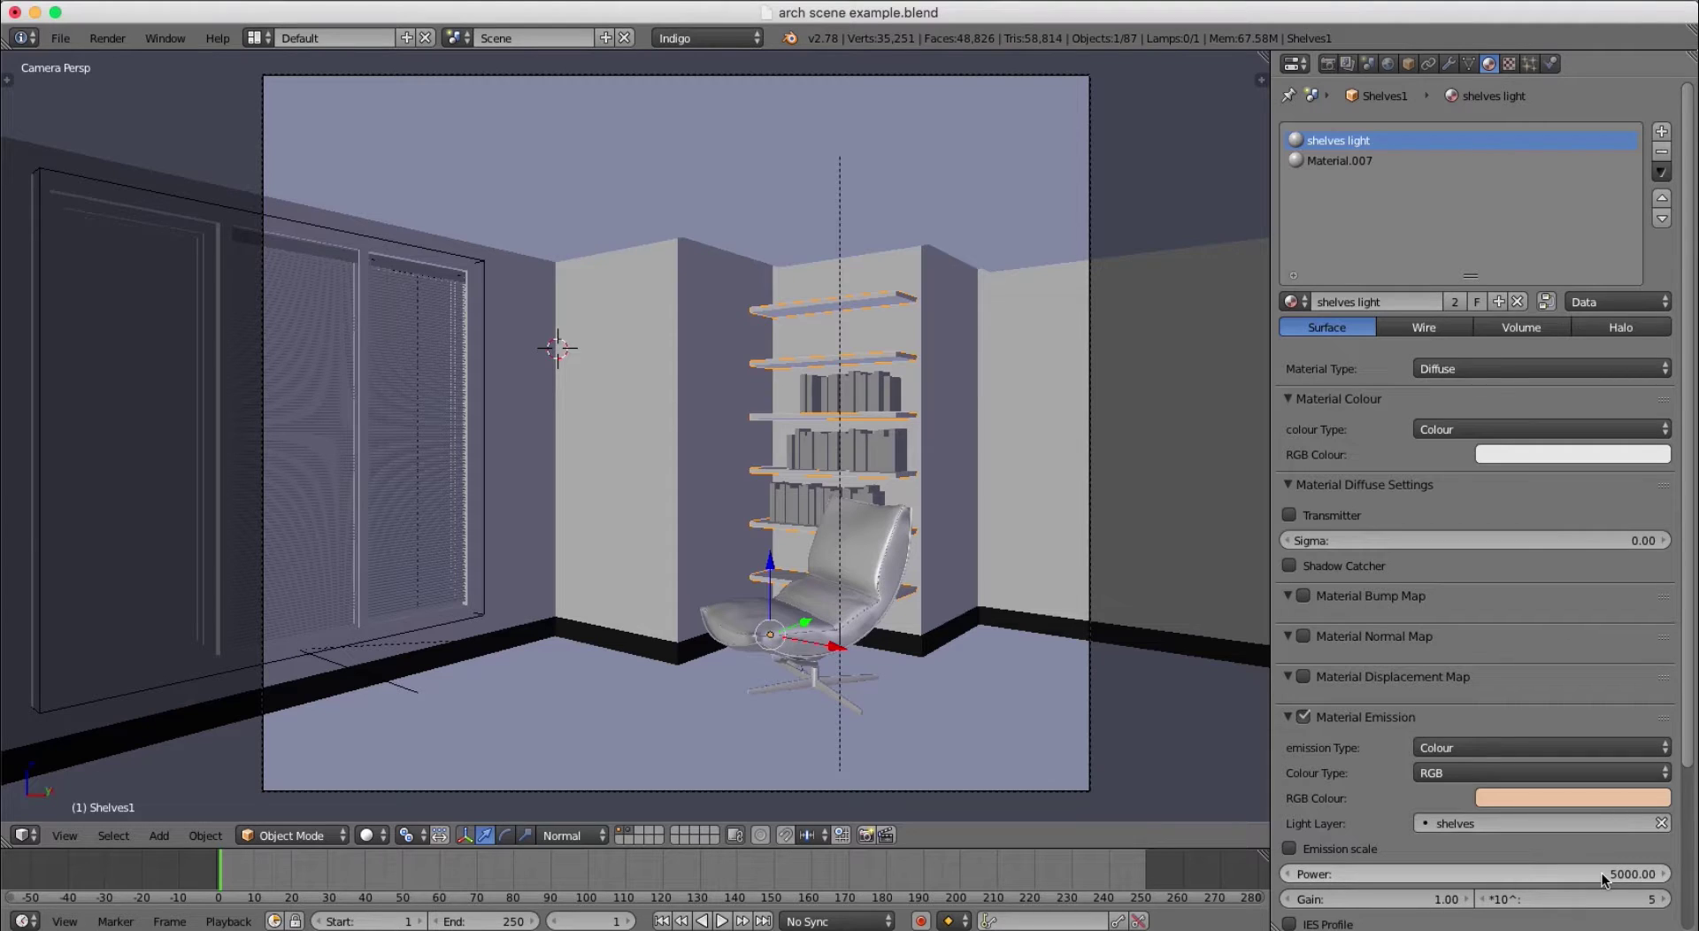
right_click(804, 246)
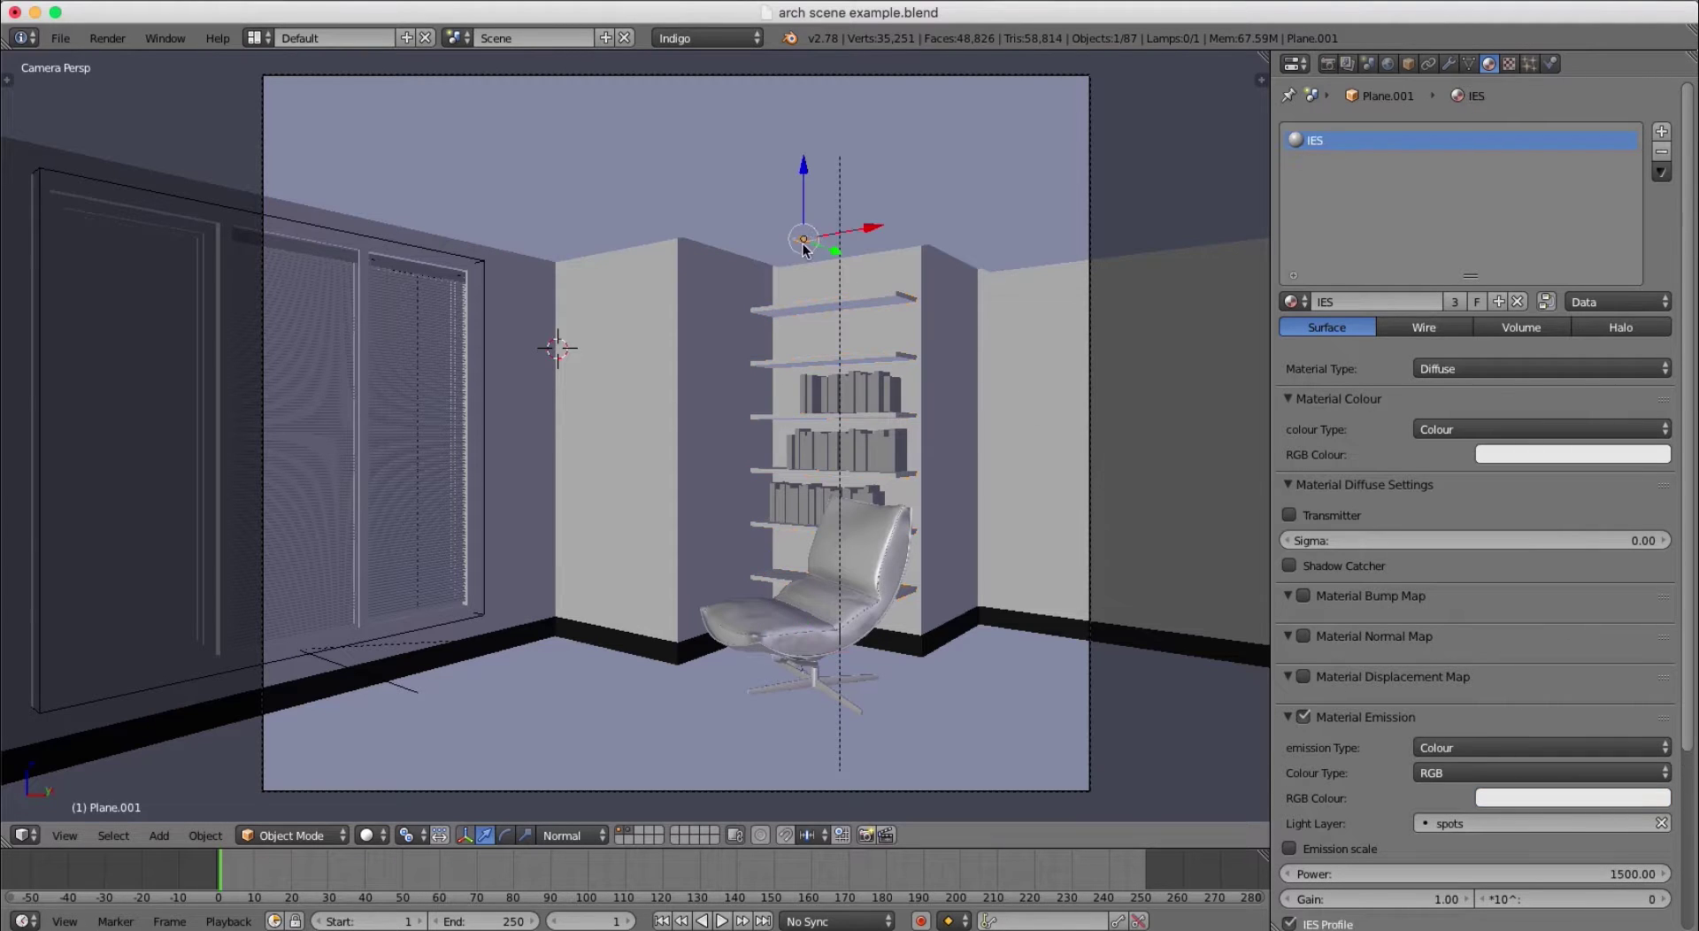
Change the 20.ies profile's lumen value from 1825 to 4825 and save the file
scroll(1416, 708, down, 4)
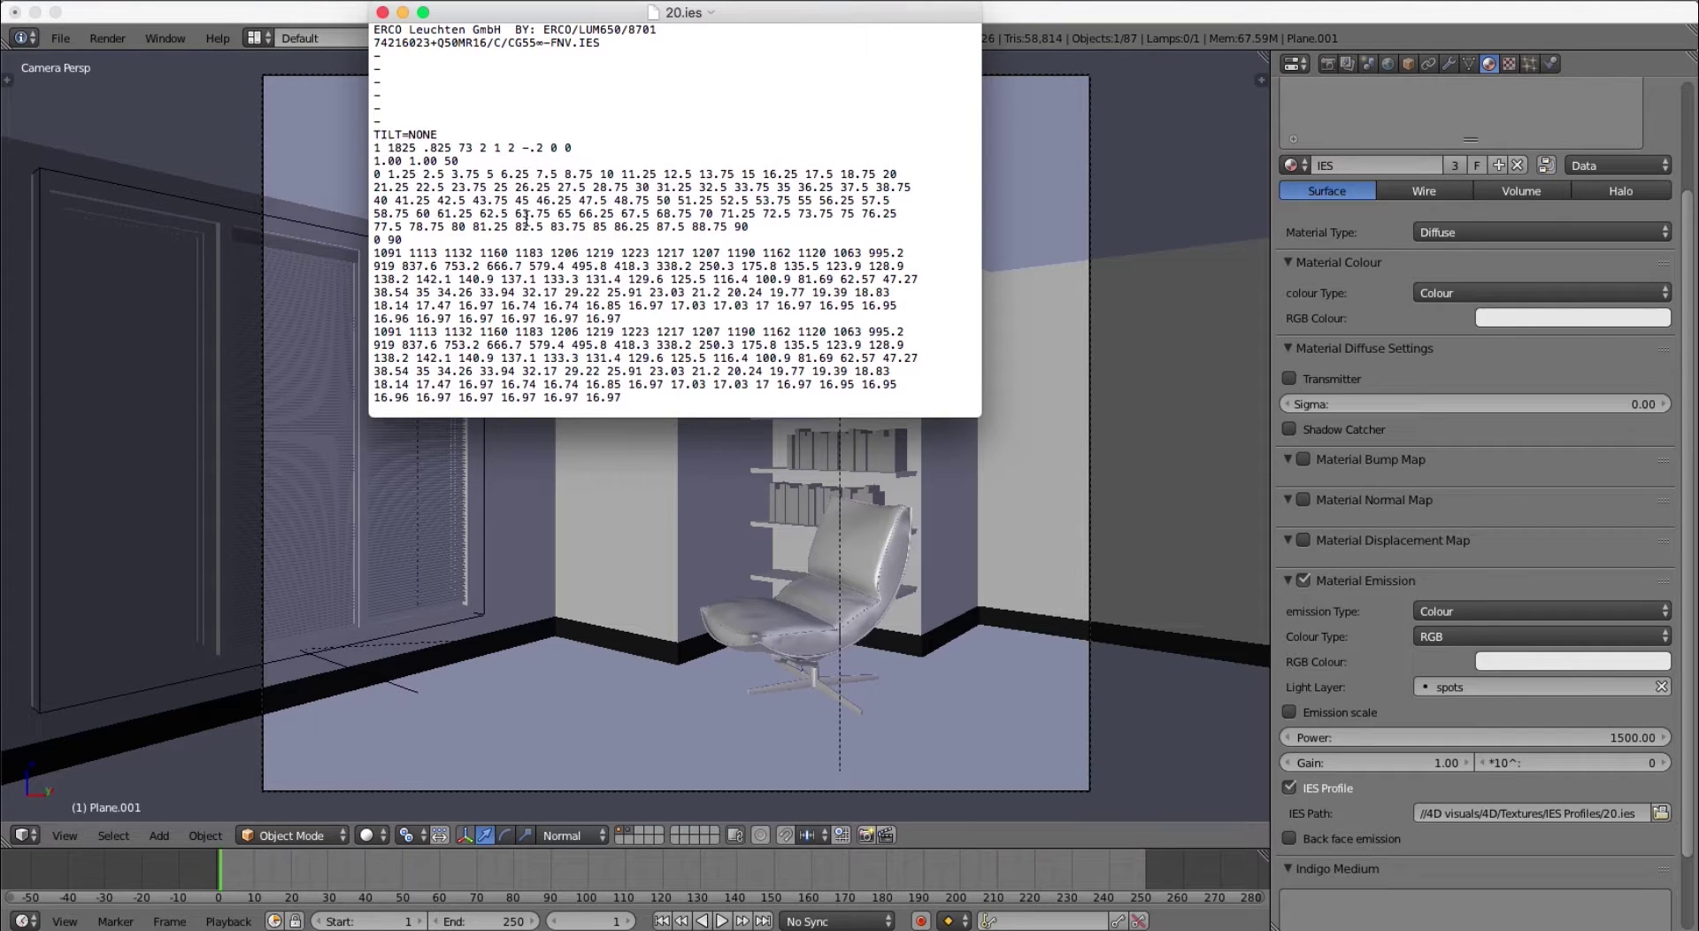
key(BackSpace)
text(4)
key(super+s)
click(382, 12)
scroll(1352, 334, up, 4)
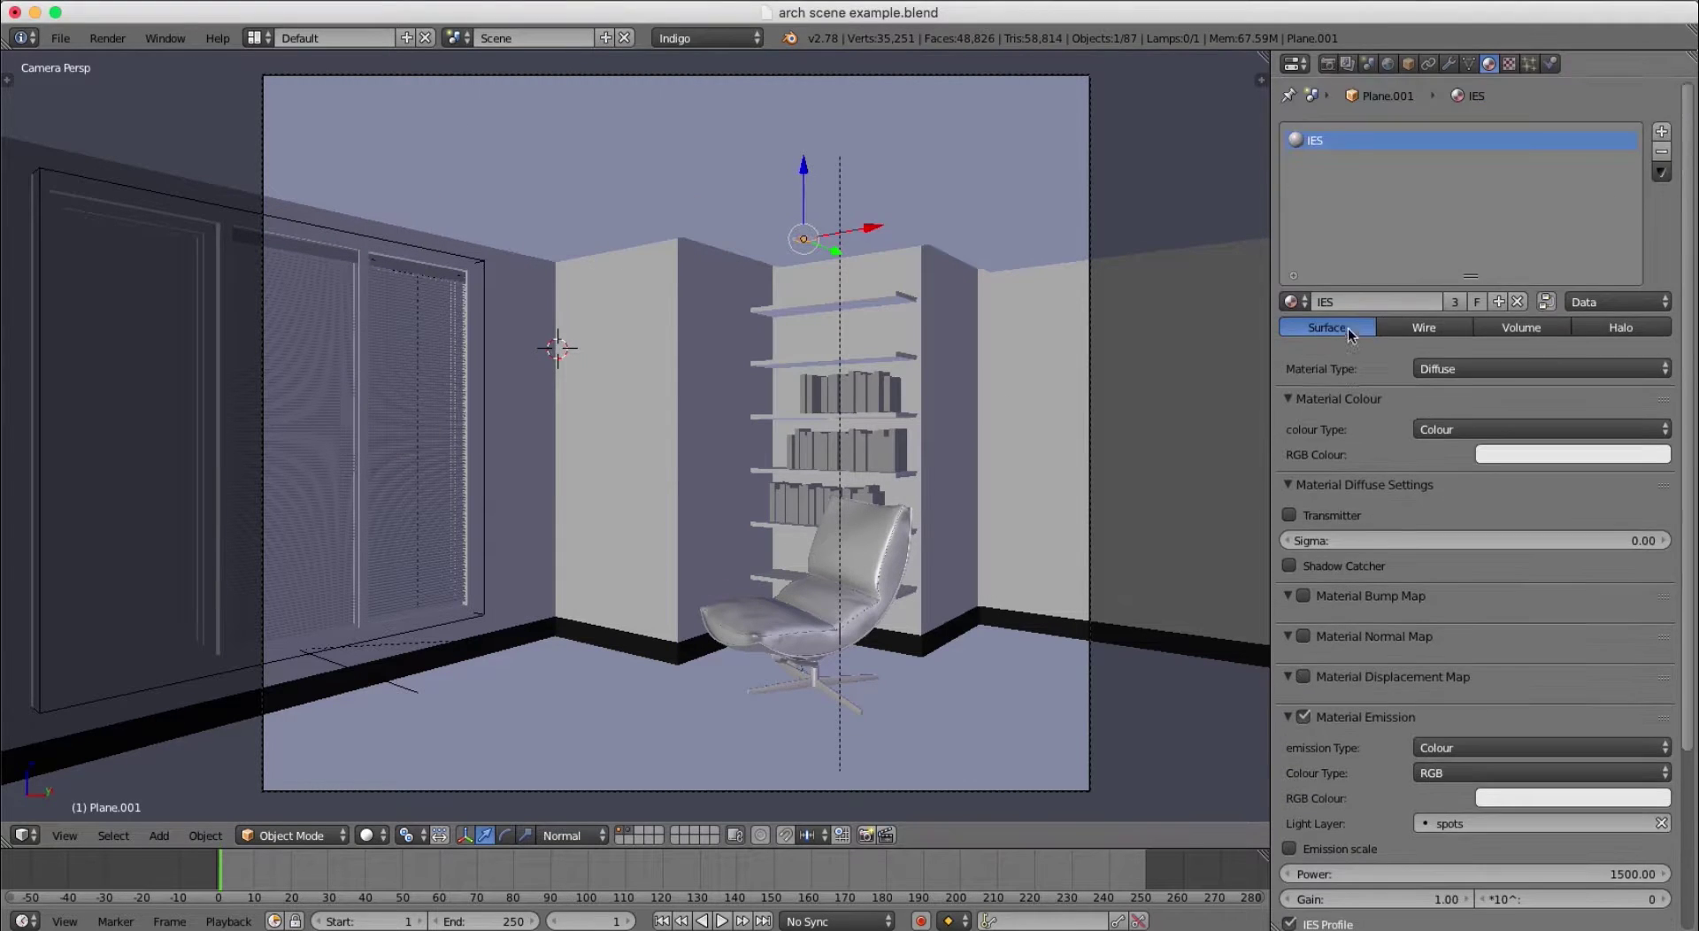
Start a fresh Indigo render of the room from Blender's Render tab
click(1328, 63)
click(1350, 157)
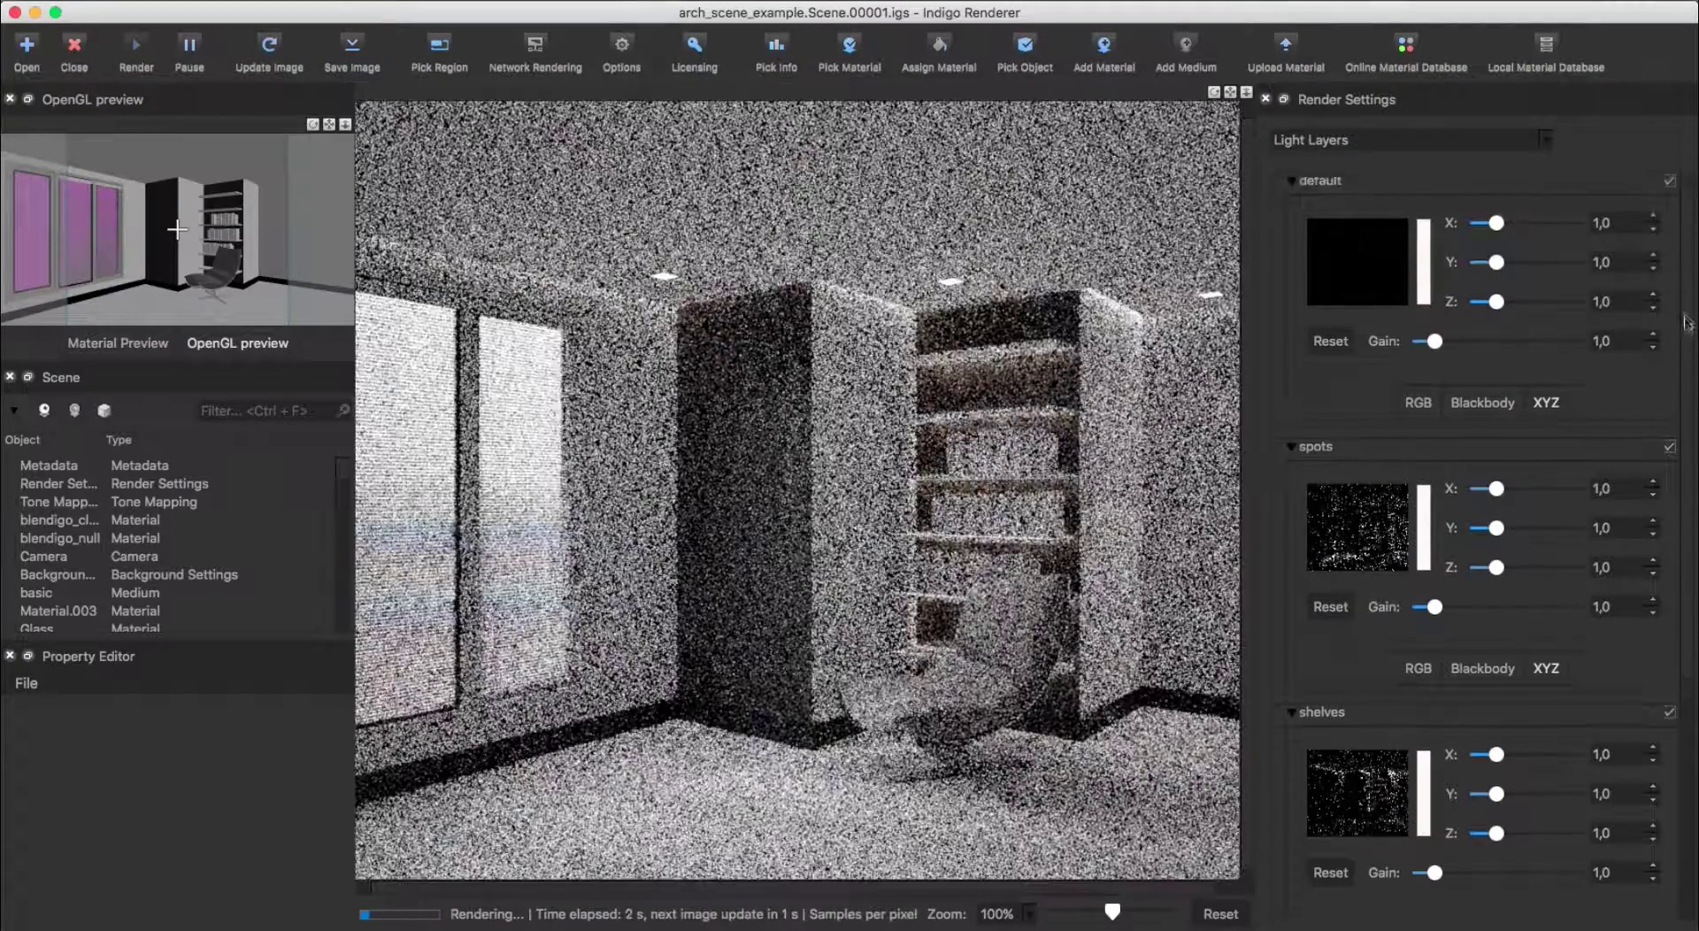
scroll(1691, 332, down, 1)
scroll(1690, 332, down, 1)
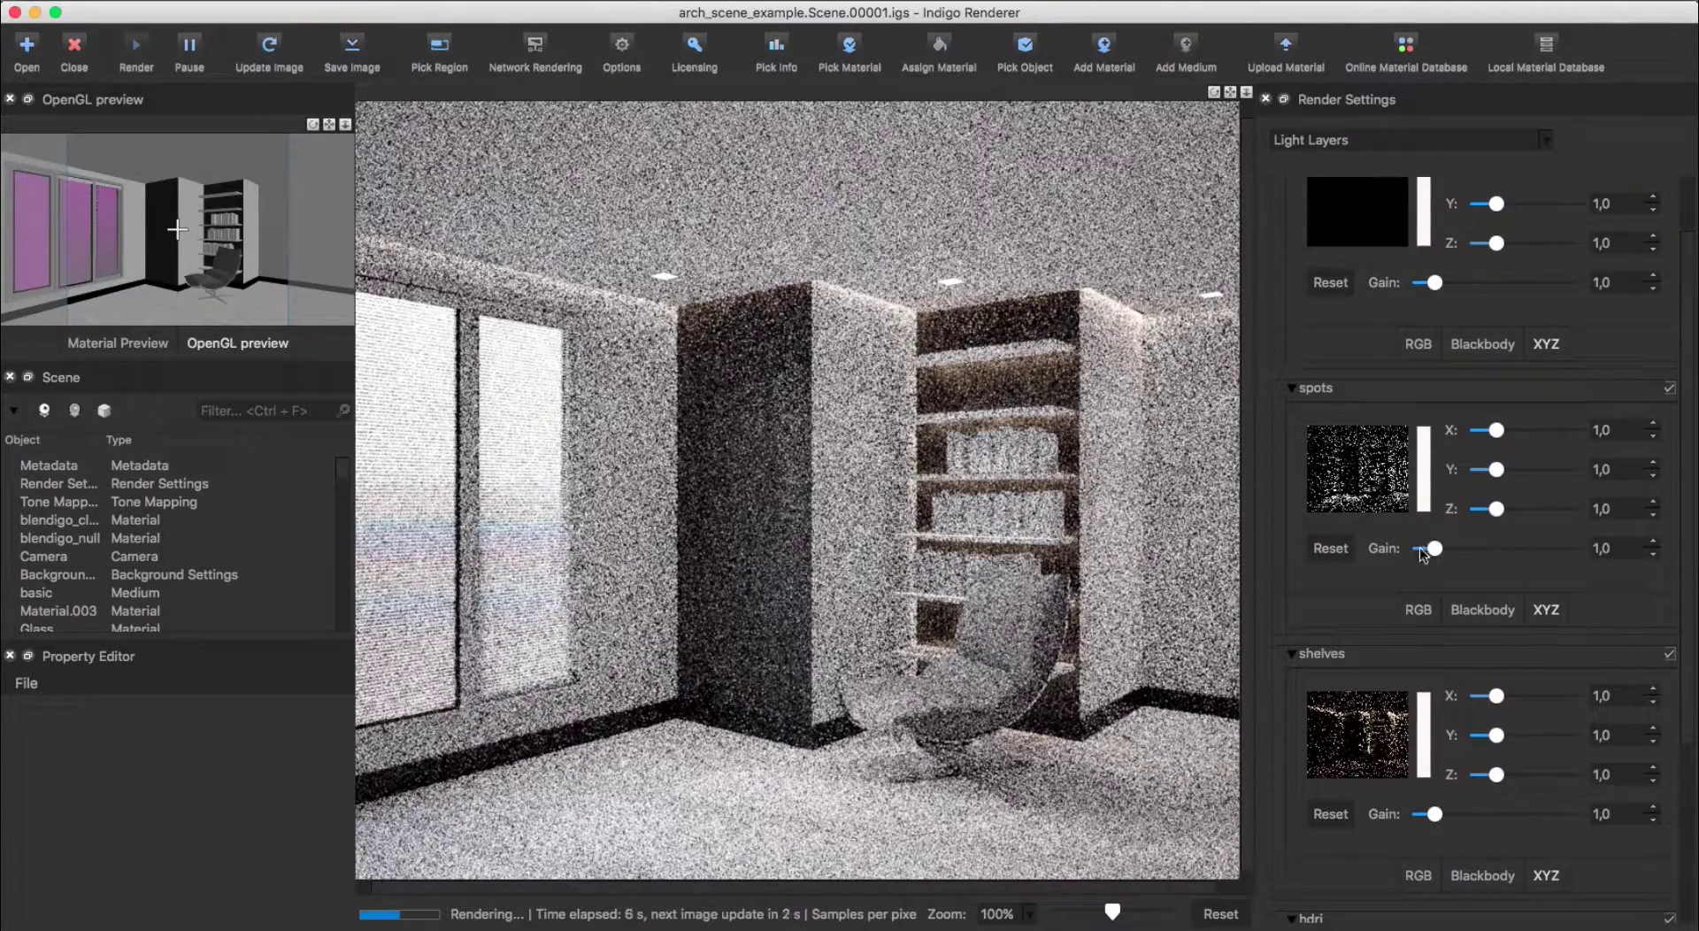
Lower the spots and shelves light layer gains to 0,3, then pause the render
drag(1419, 547, 1425, 550)
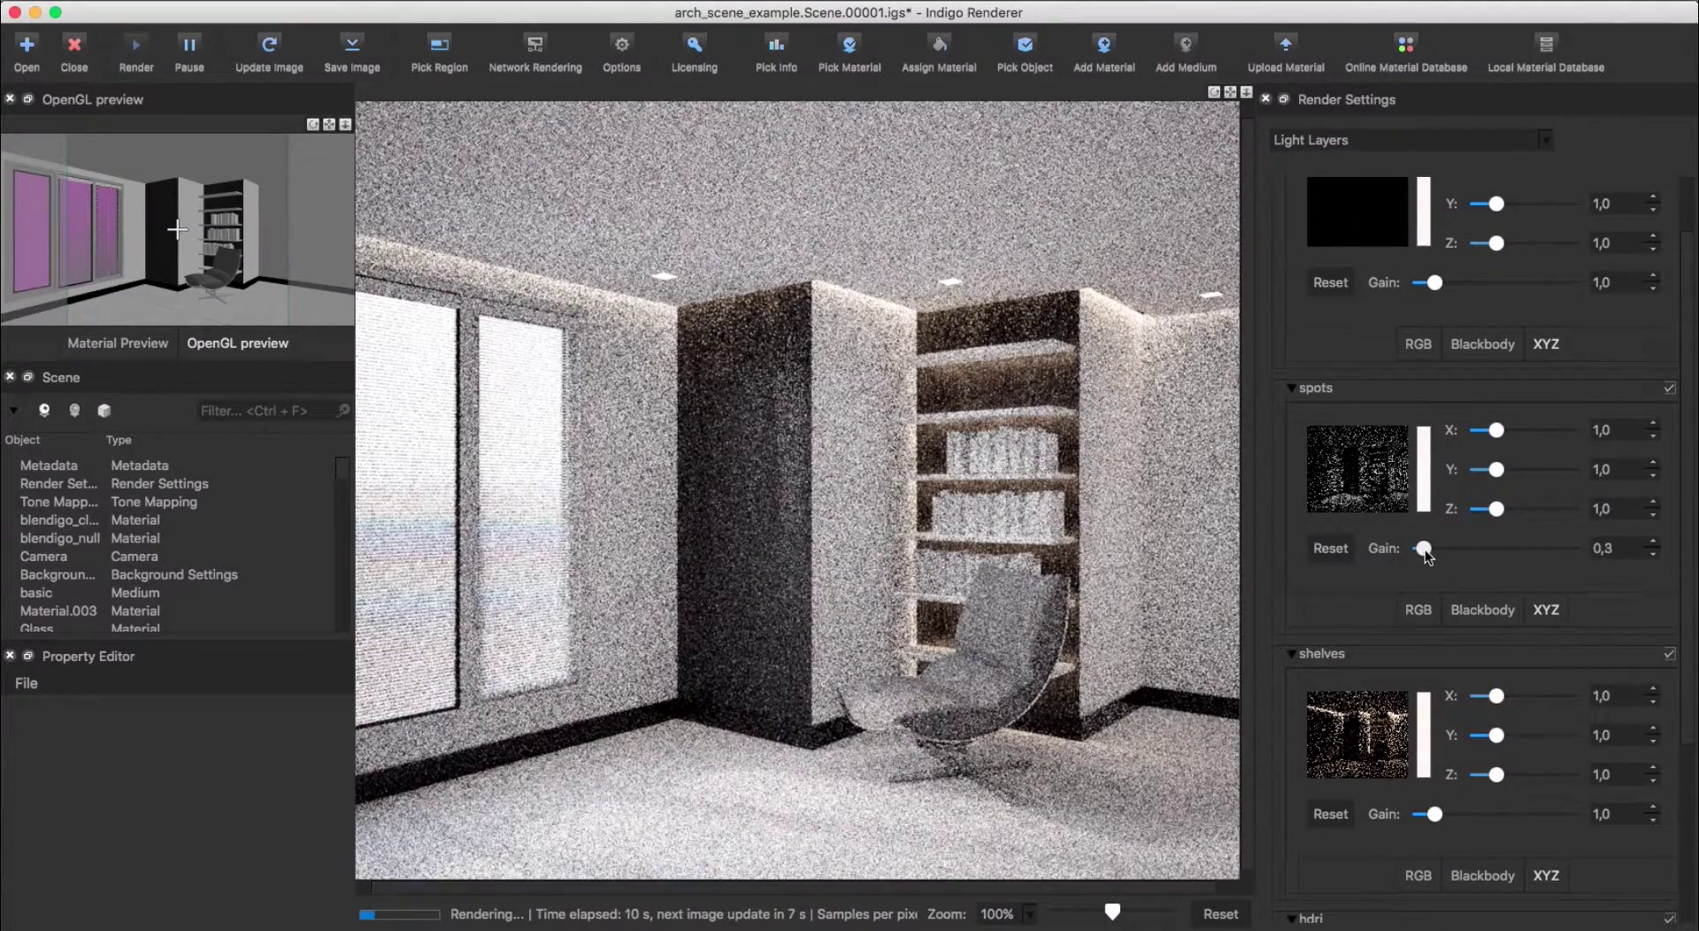
scroll(1425, 550, down, 5)
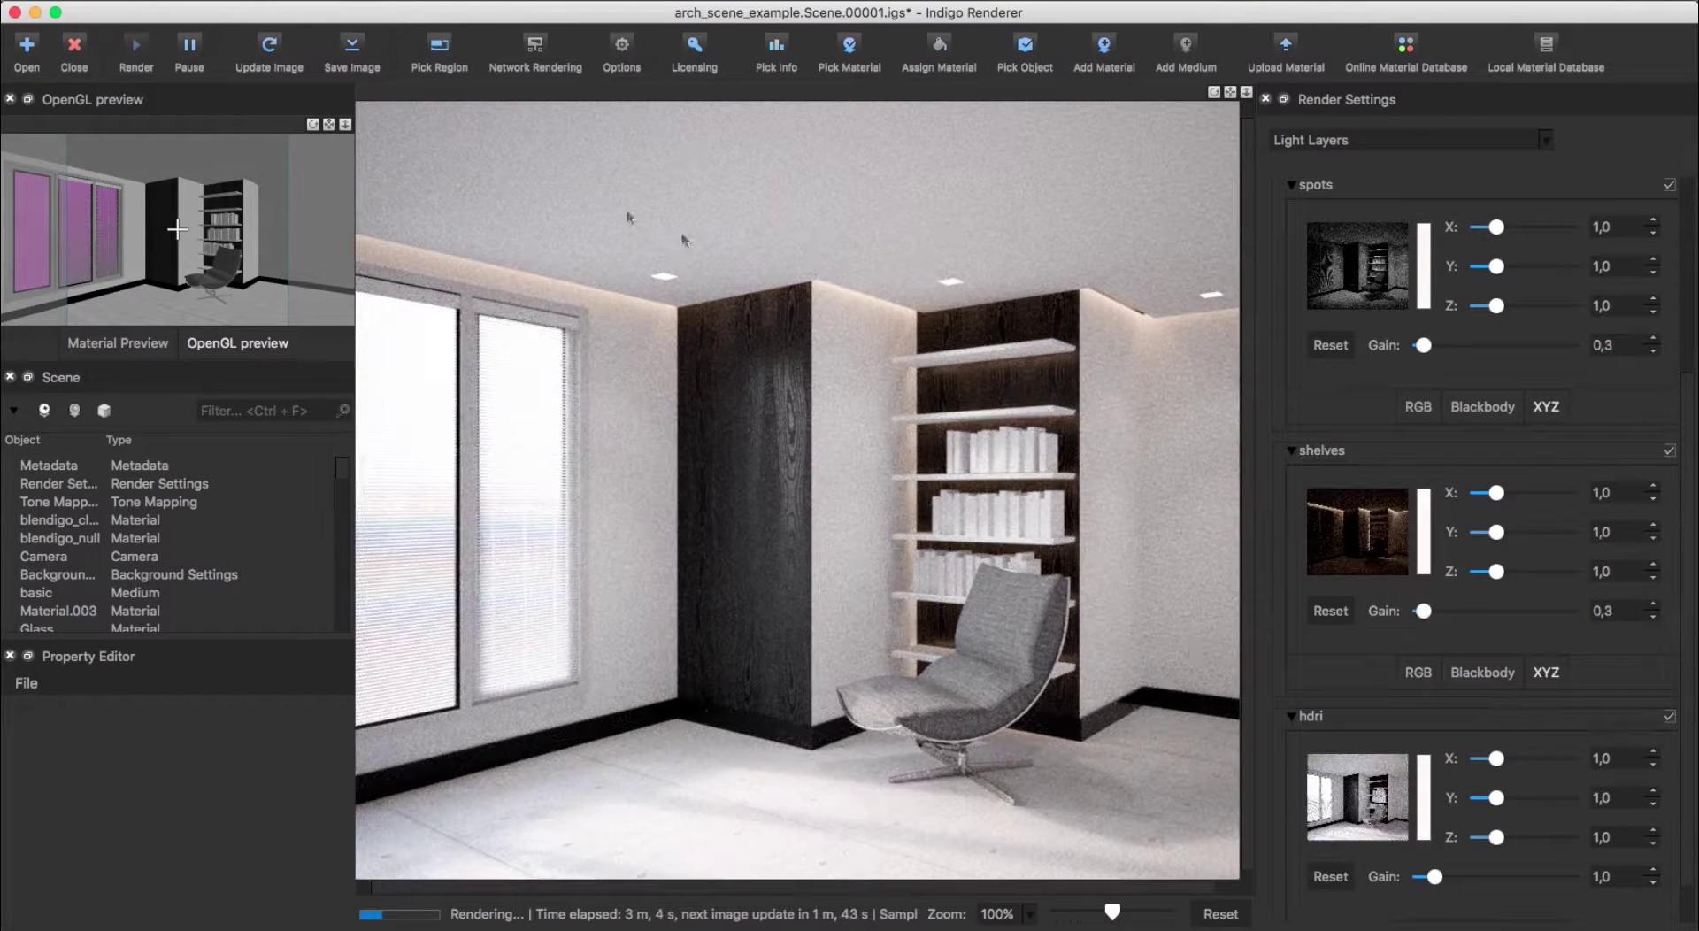
click(191, 48)
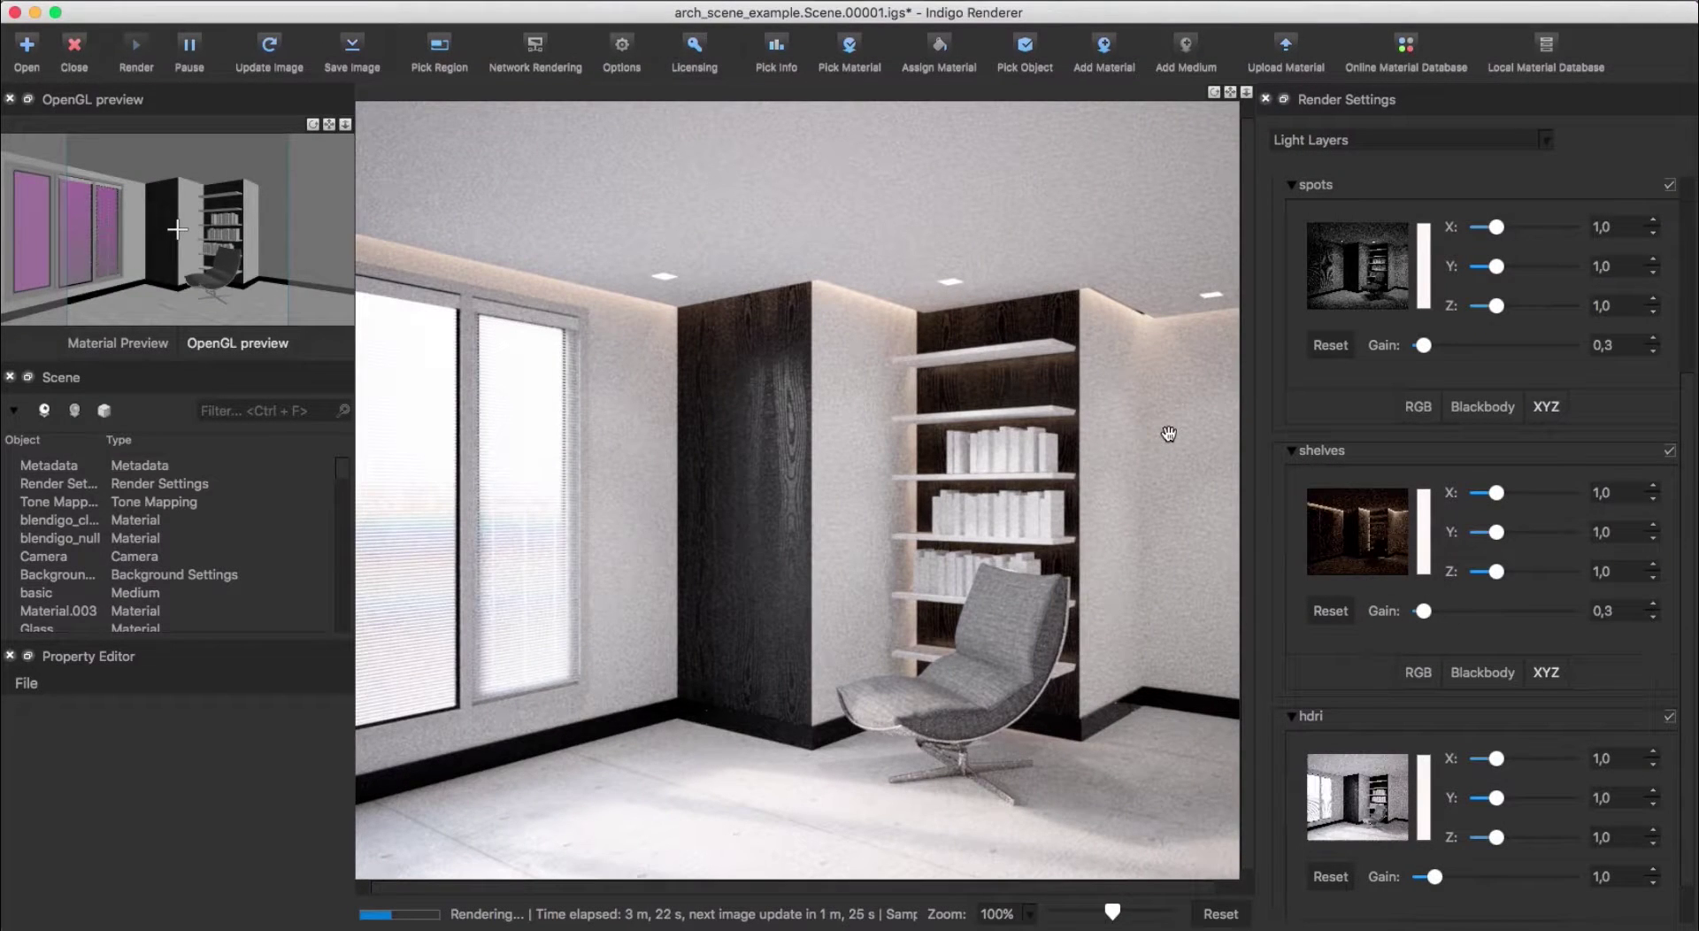
With hdri temporarily off, give spots a 2800 K blackbody colour at gain 0,5, then re-enable hdri
click(1670, 716)
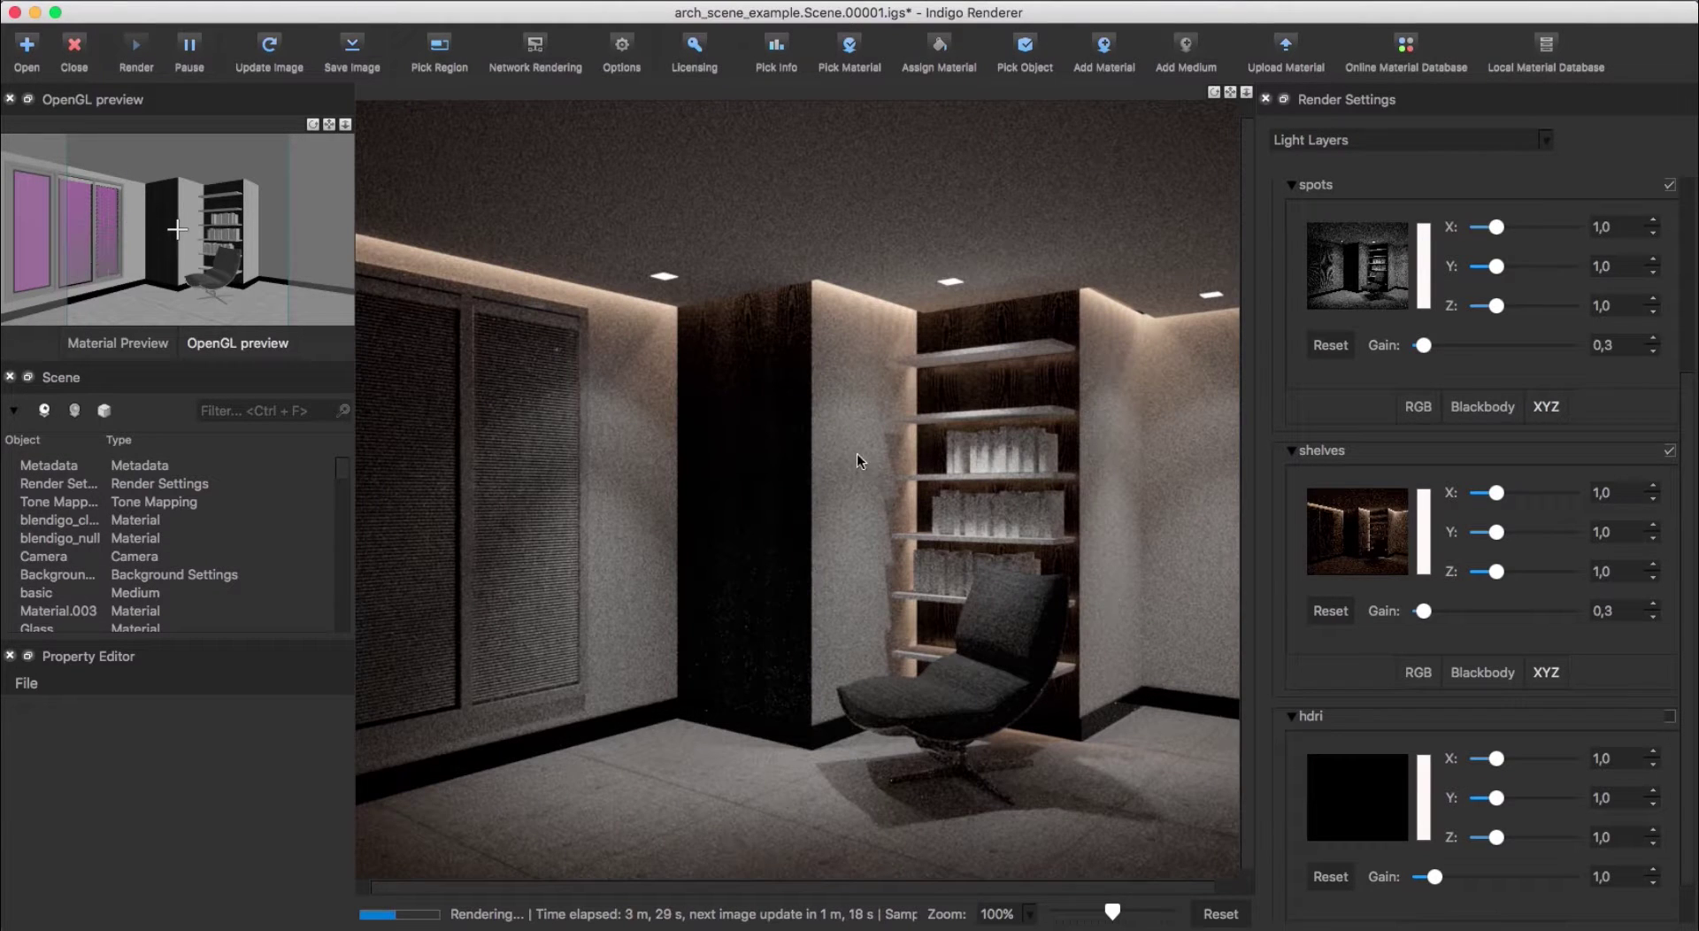
click(1482, 406)
drag(1528, 289, 1535, 239)
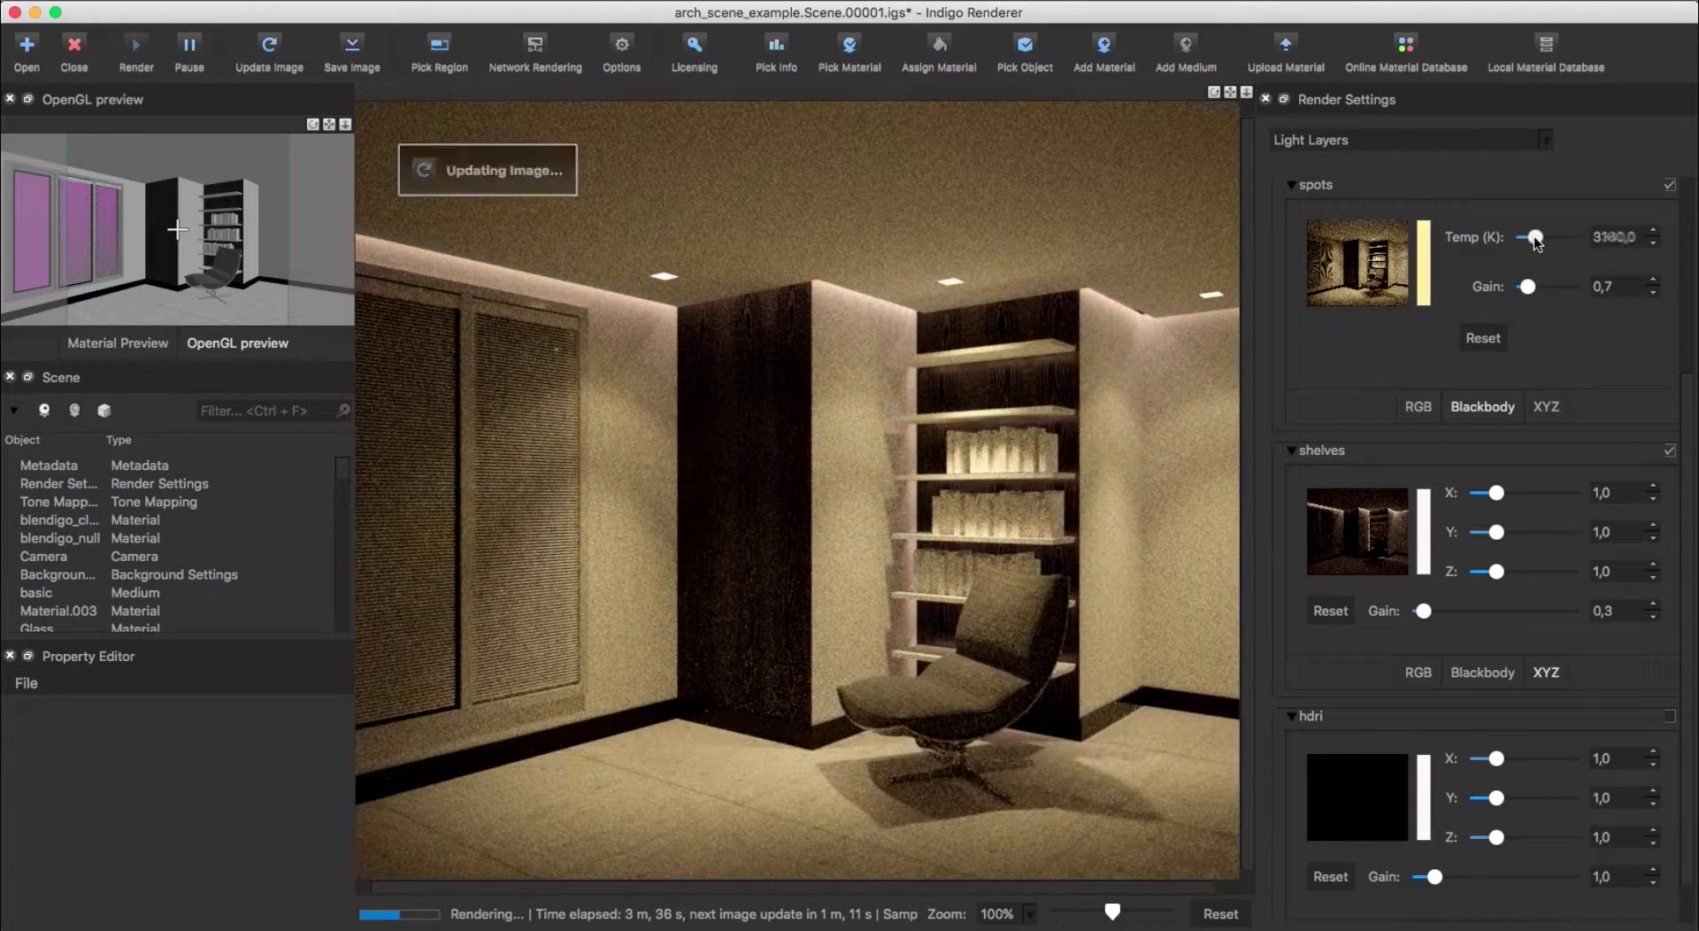
double_click(1611, 287)
text(0,5)
key(Return)
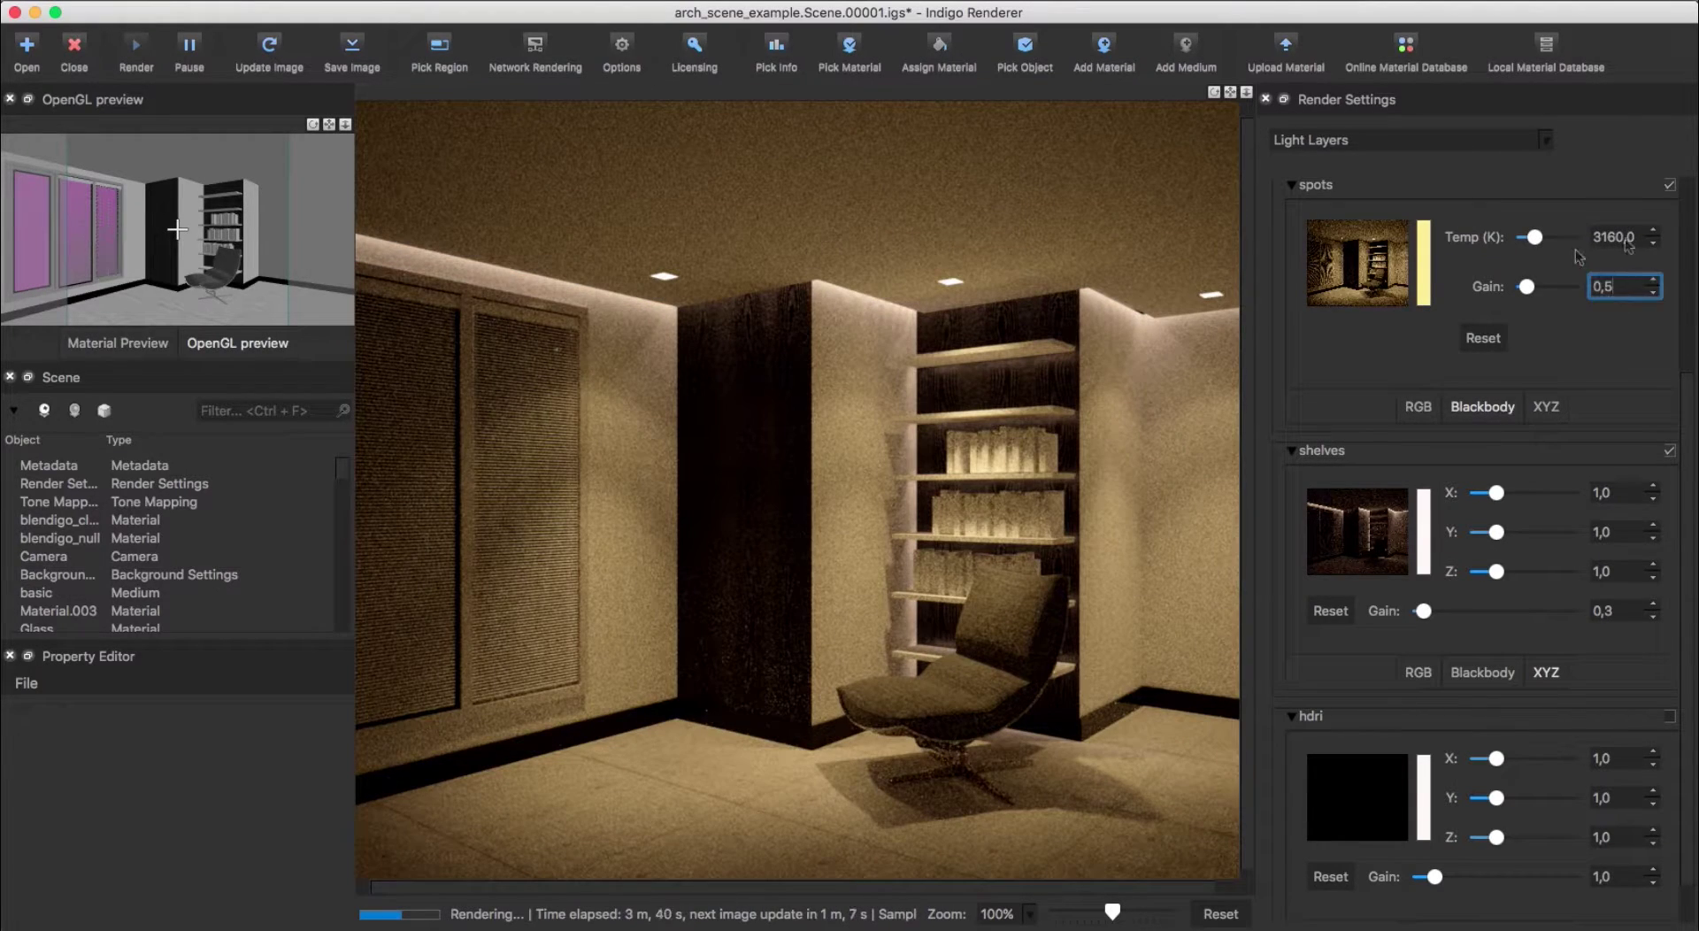
drag(1534, 239, 1533, 239)
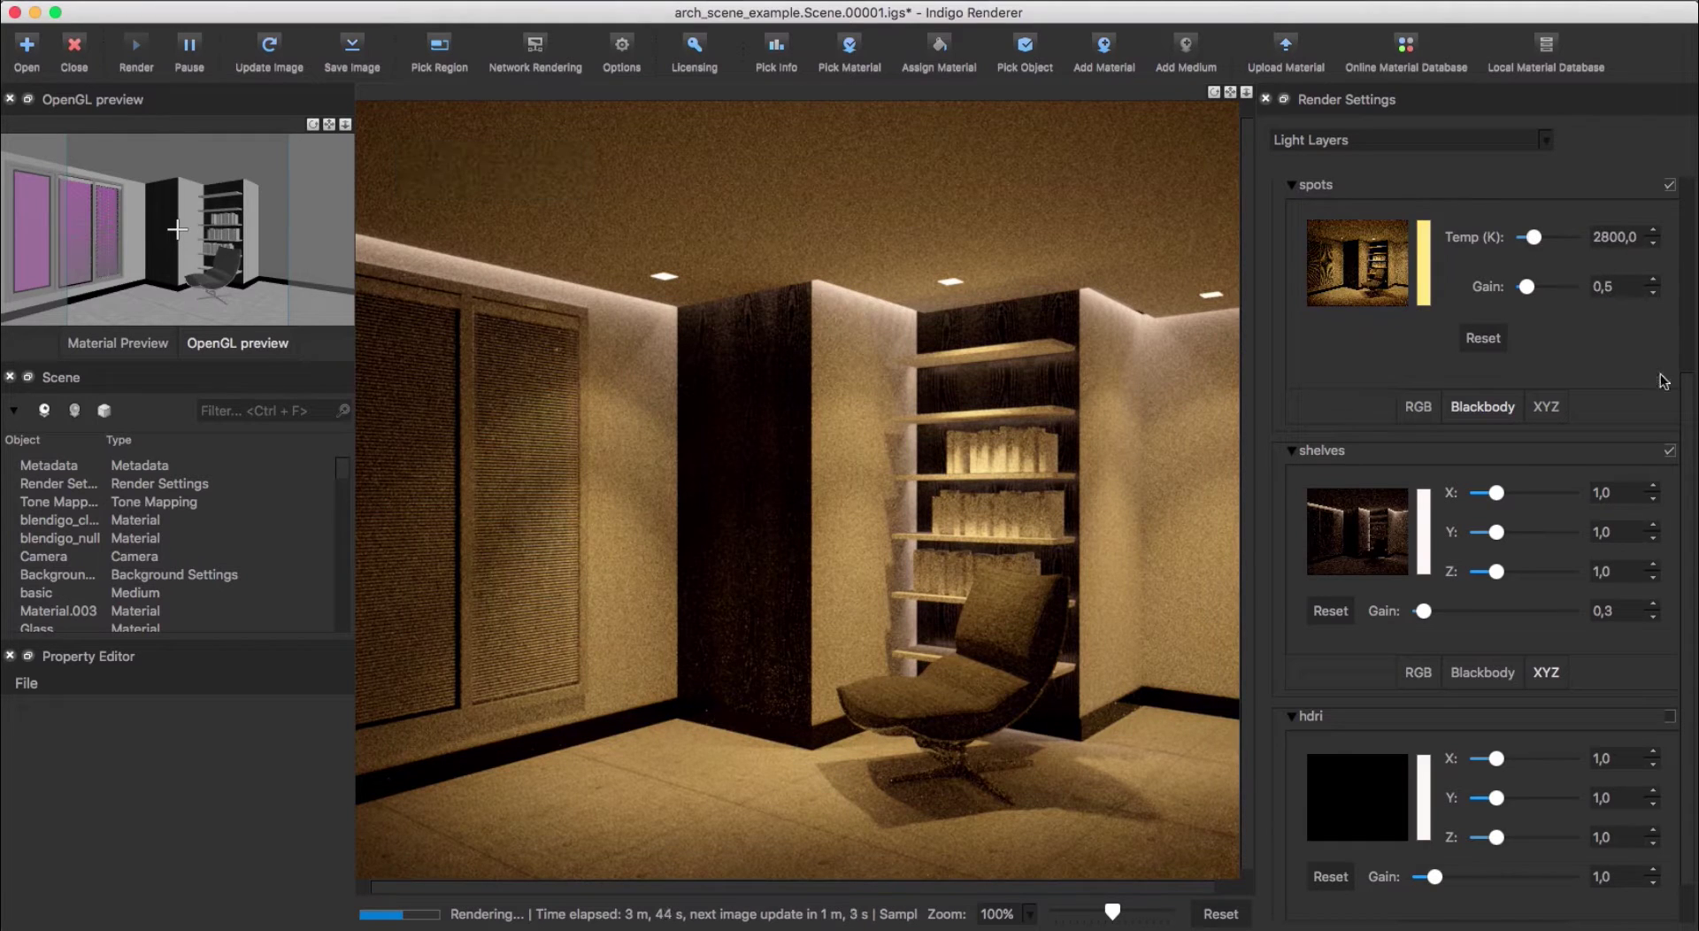
click(1670, 716)
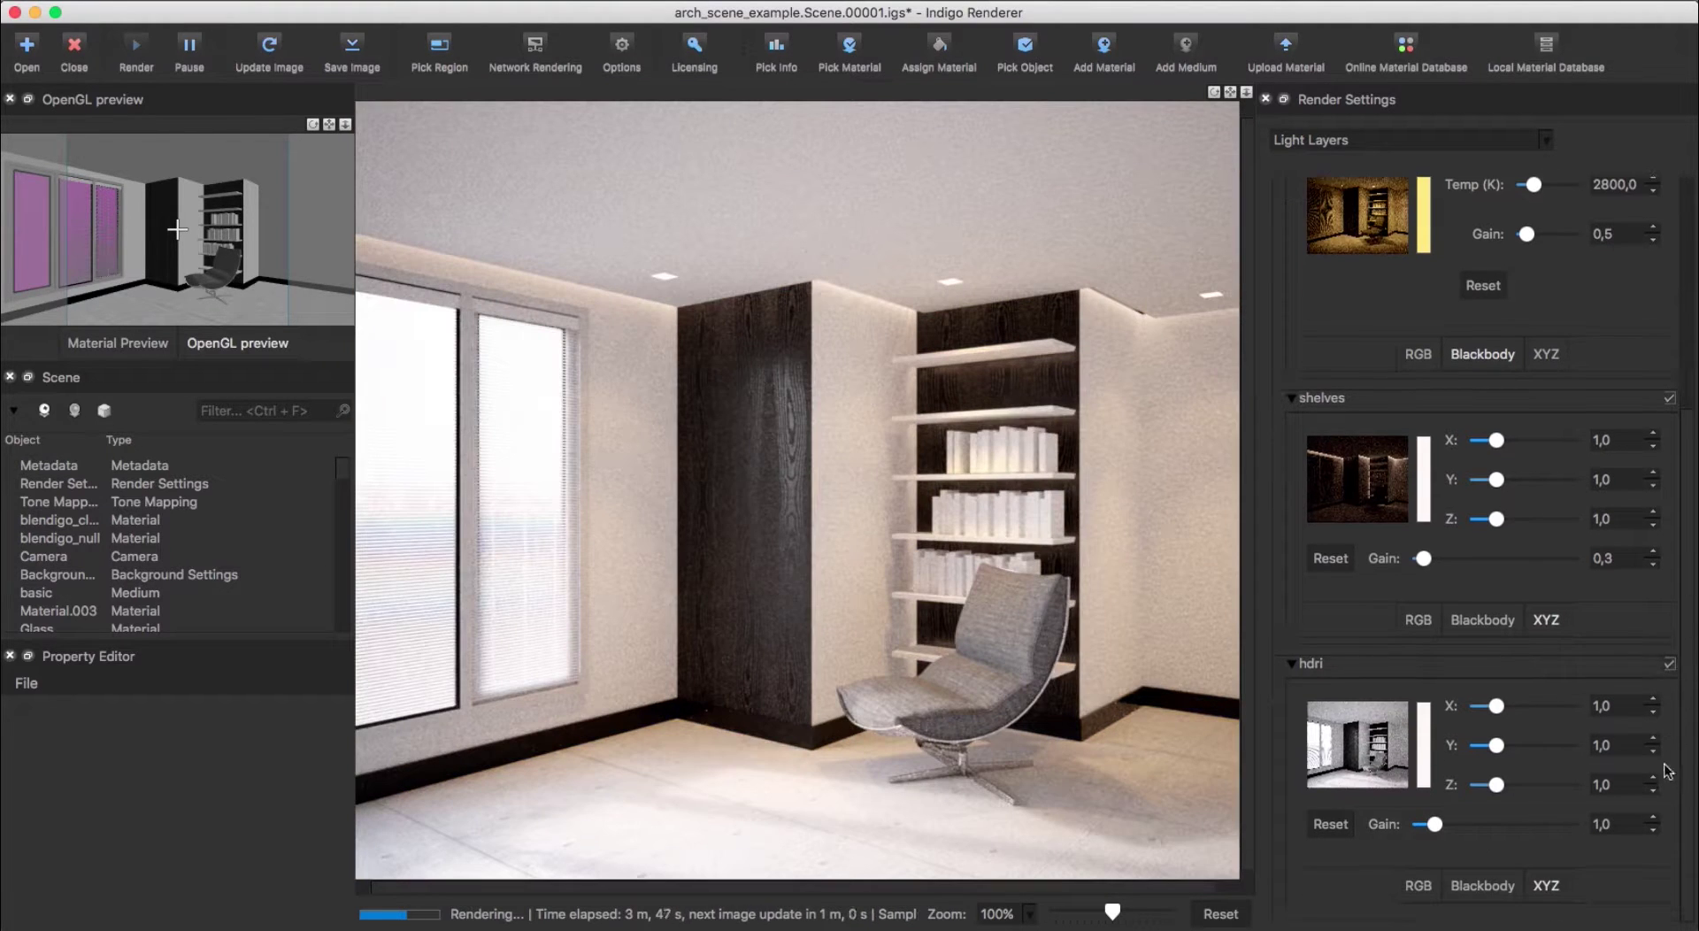
Raise the hdri layer's Z to 2,1 for a blue tint and set its gain to 0,25
scroll(1660, 752, down, 1)
click(1514, 785)
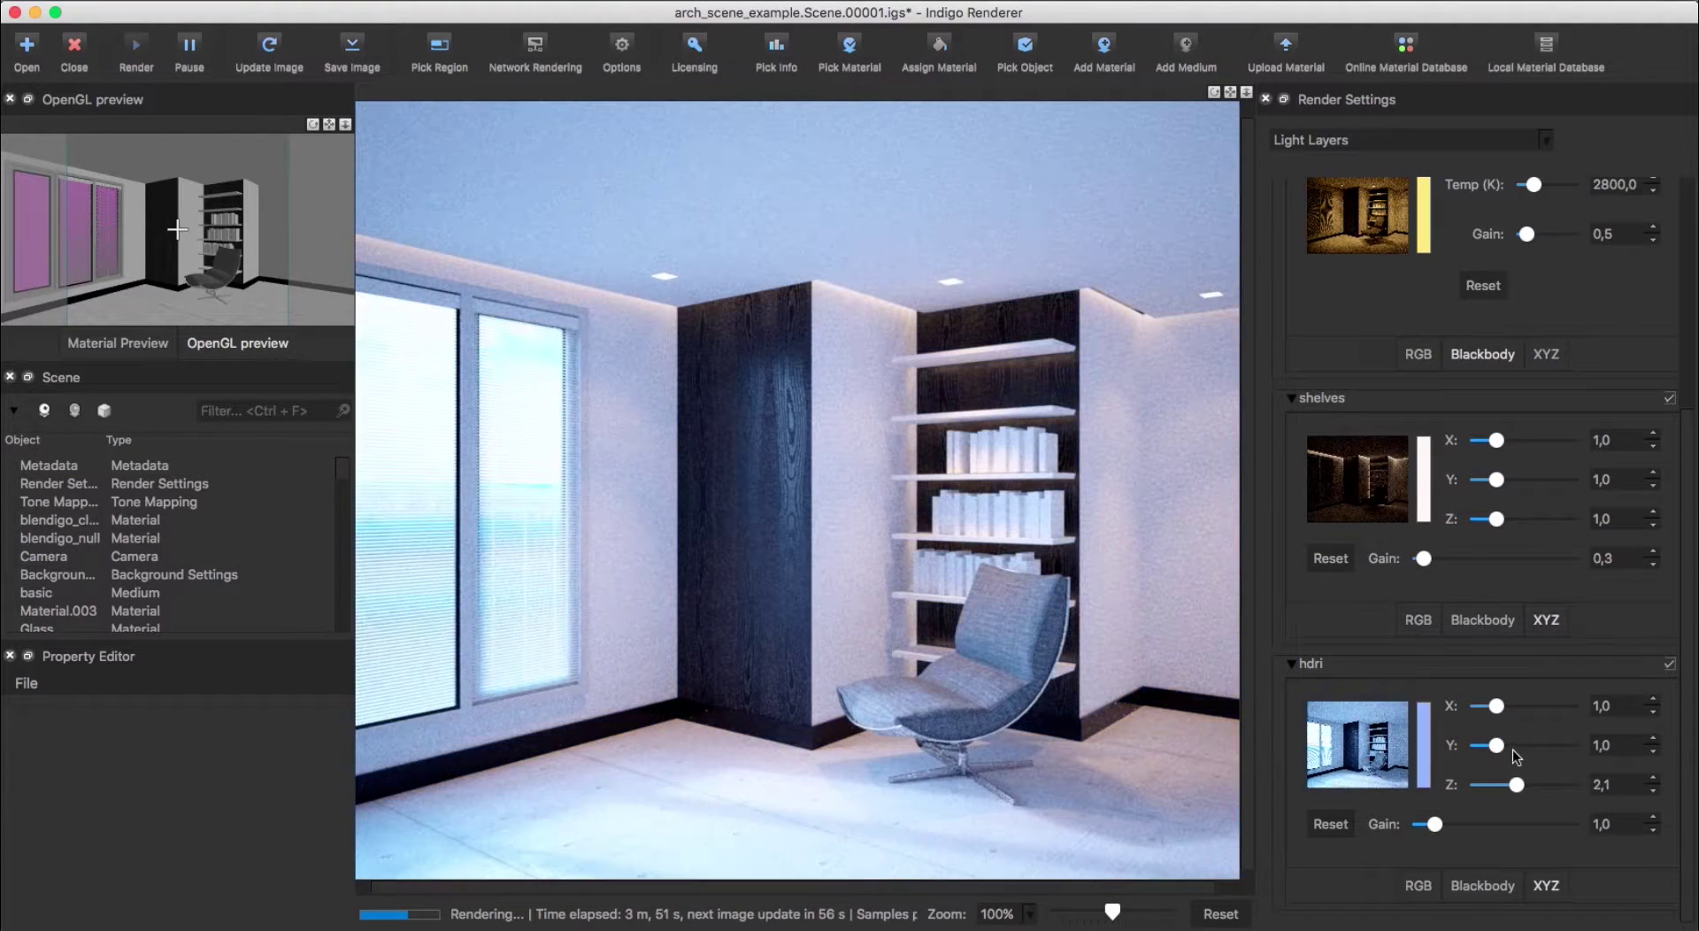
key(Tab)
text(0,25)
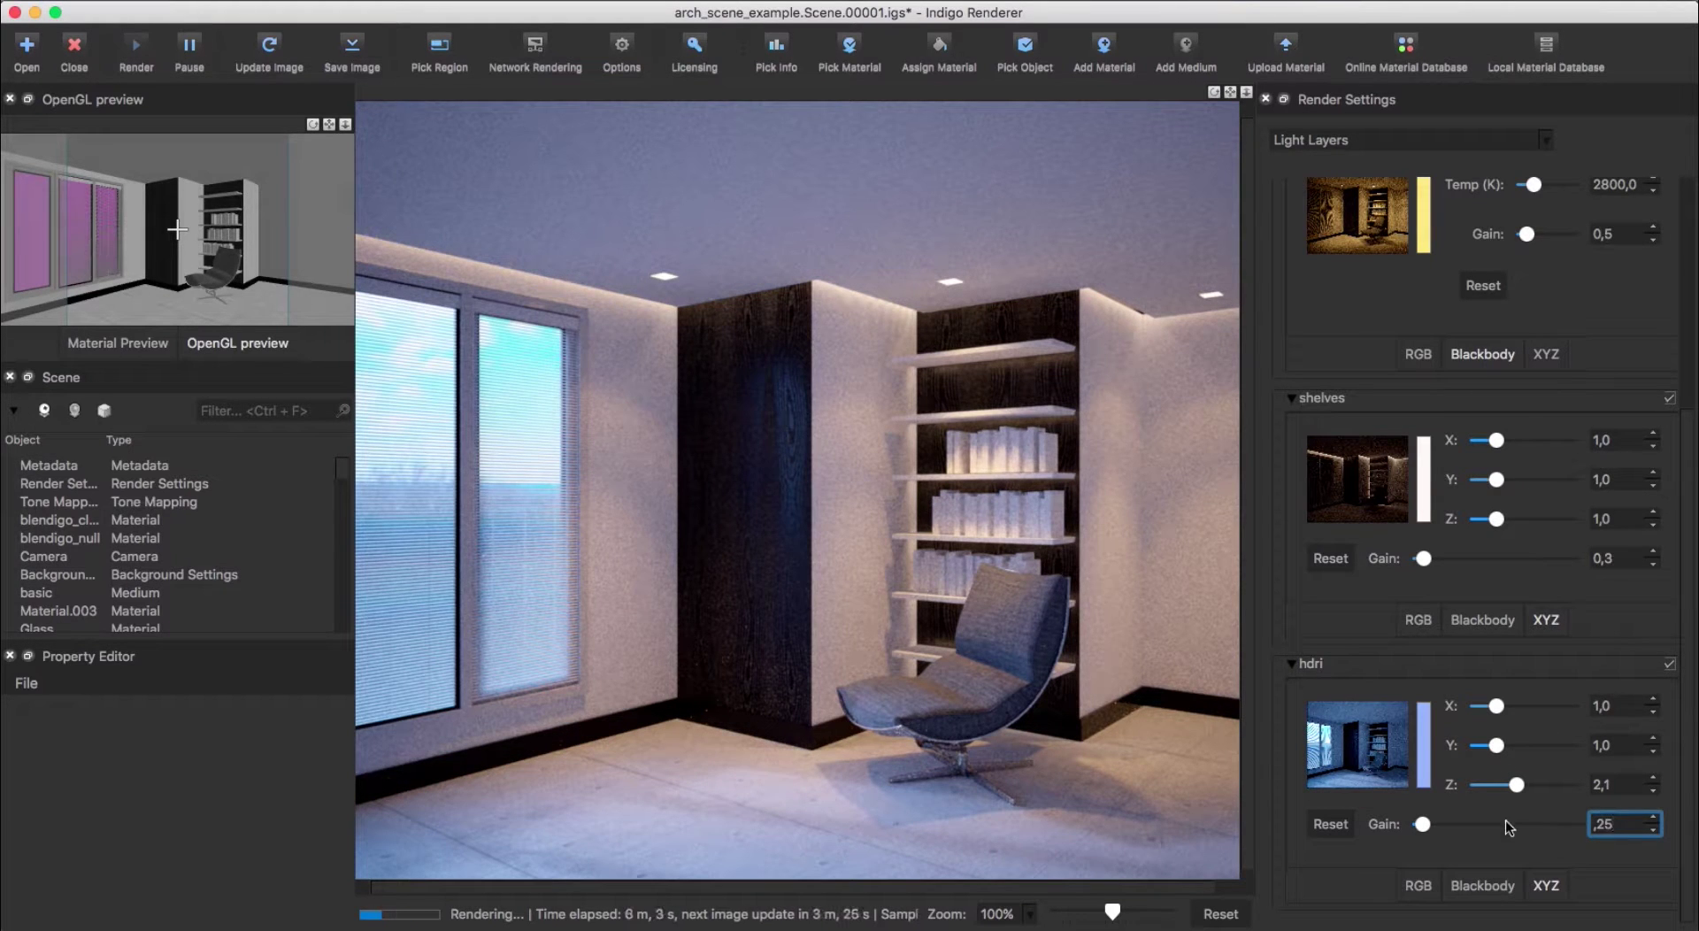
click(1207, 751)
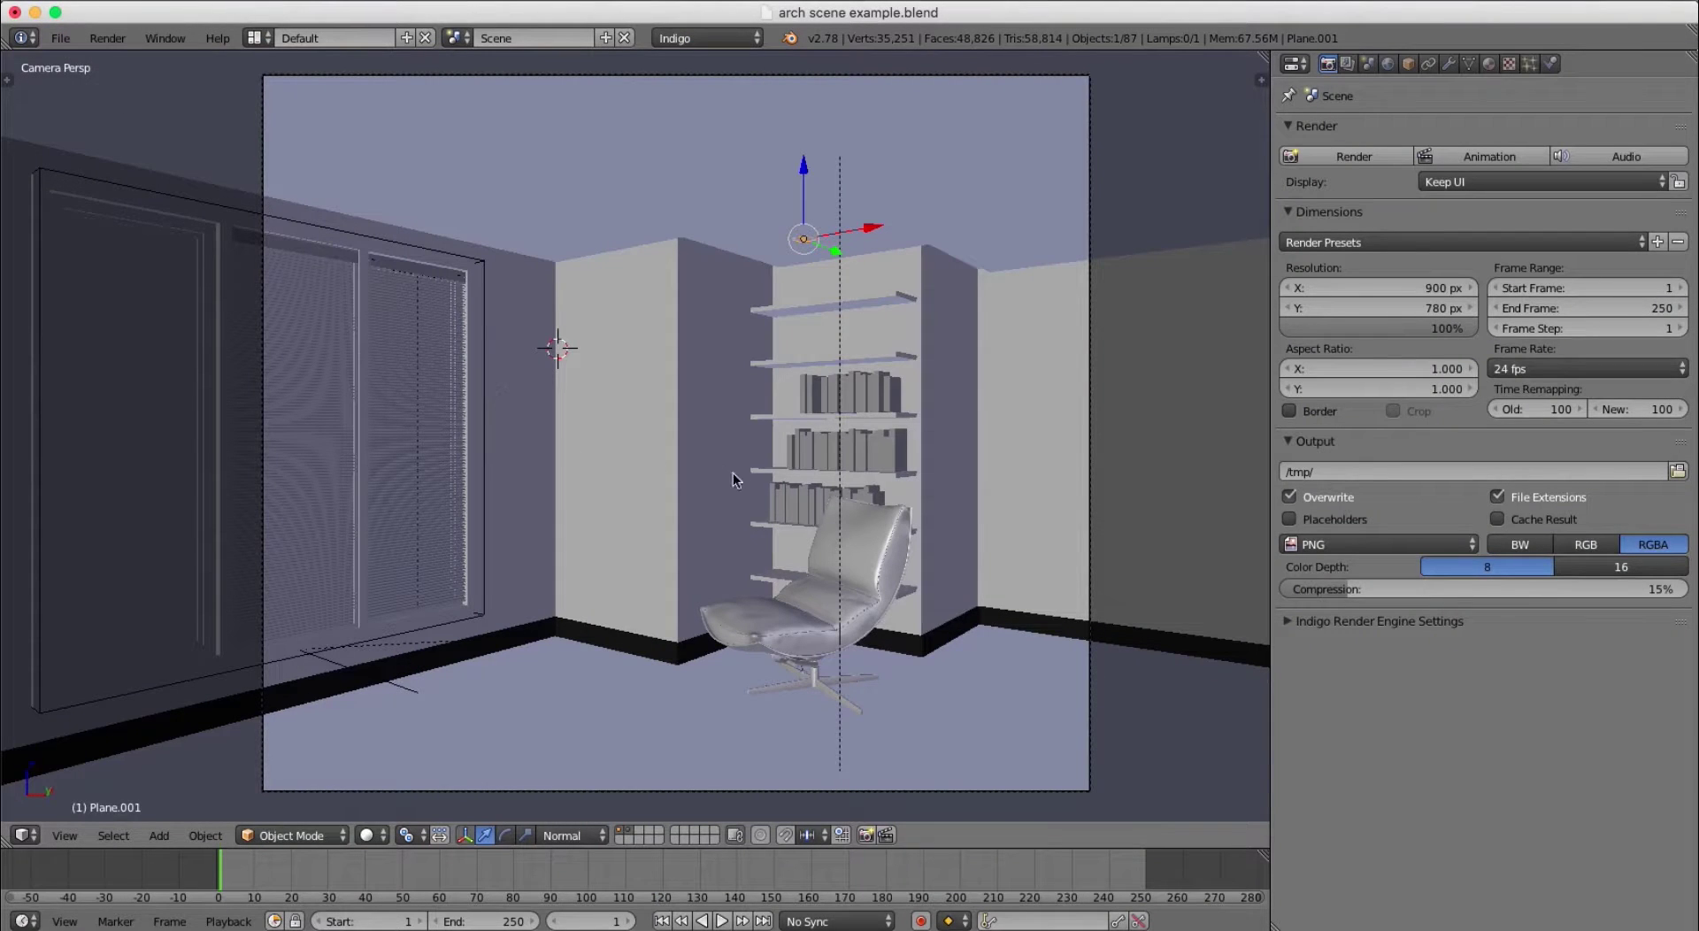
In Indigo Render Engine Settings, set Rendering Mode to Path (GPU)
click(1288, 621)
scroll(1349, 716, down, 5)
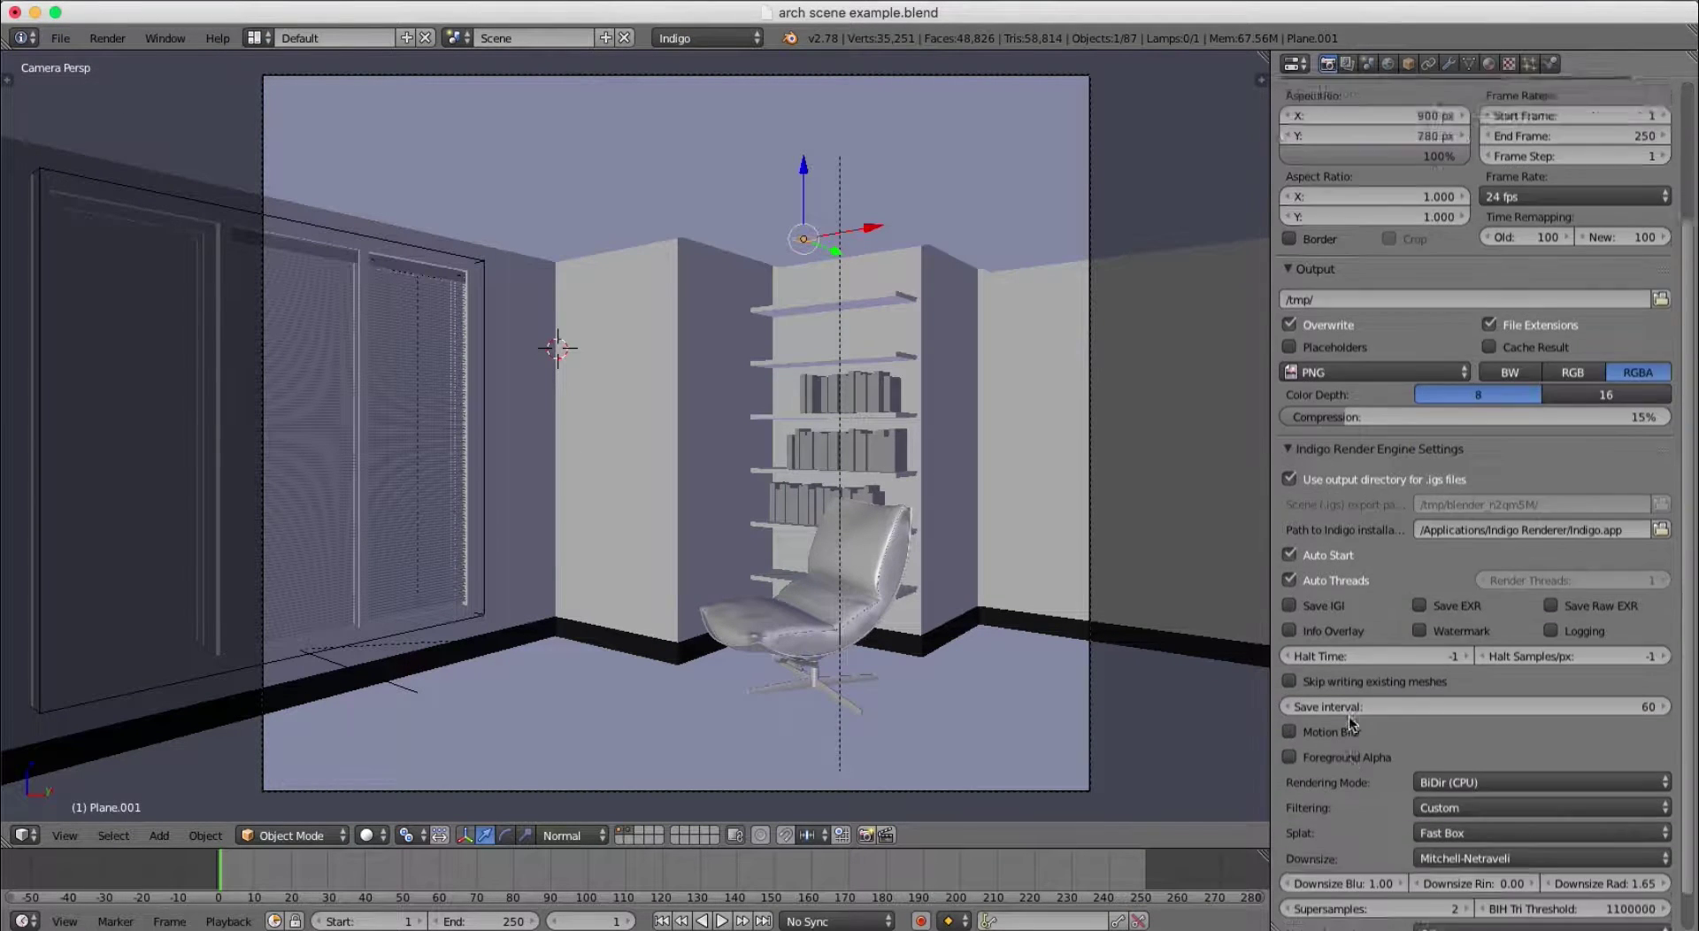
click(1448, 738)
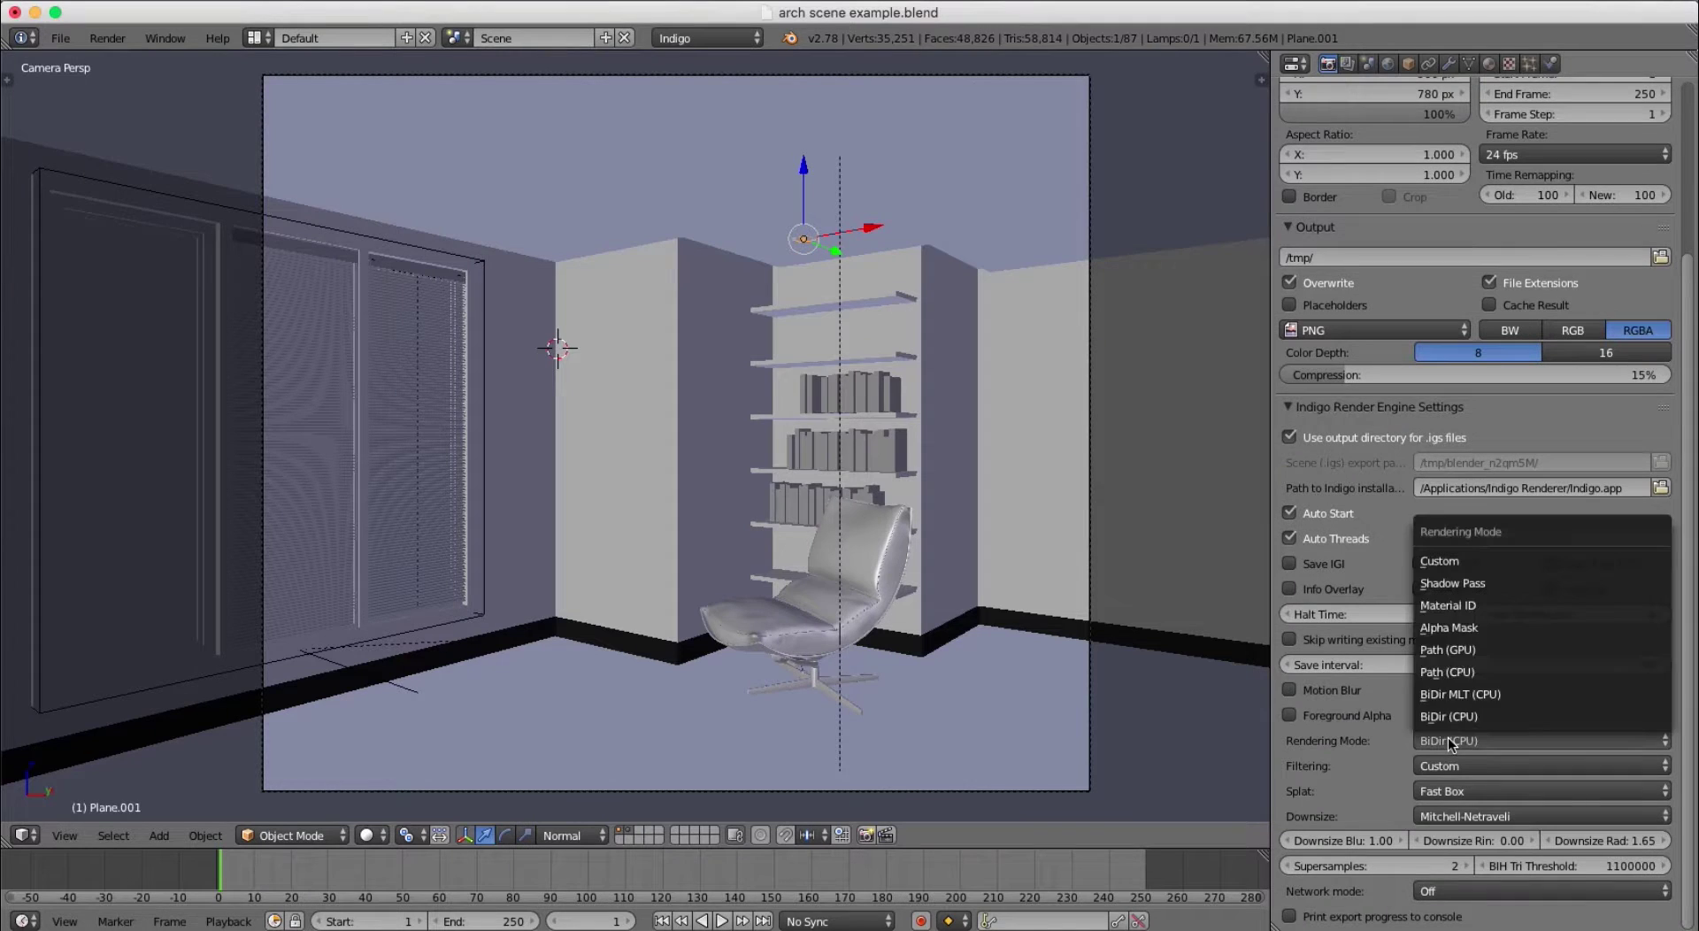
click(1449, 650)
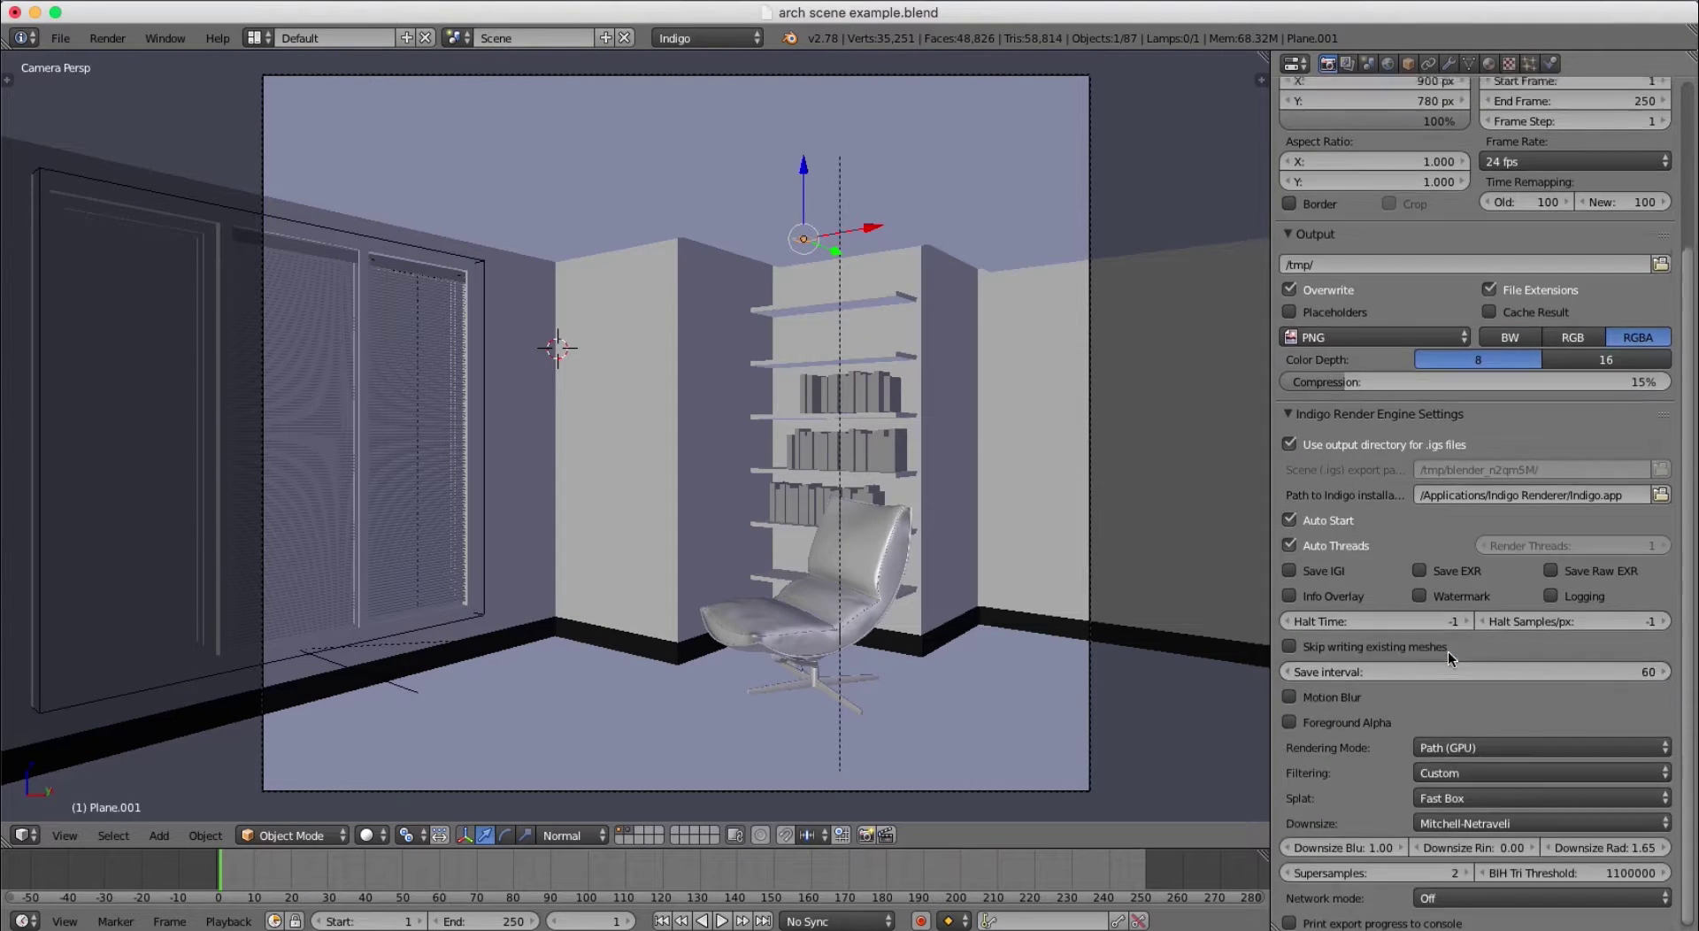
scroll(1448, 657, up, 6)
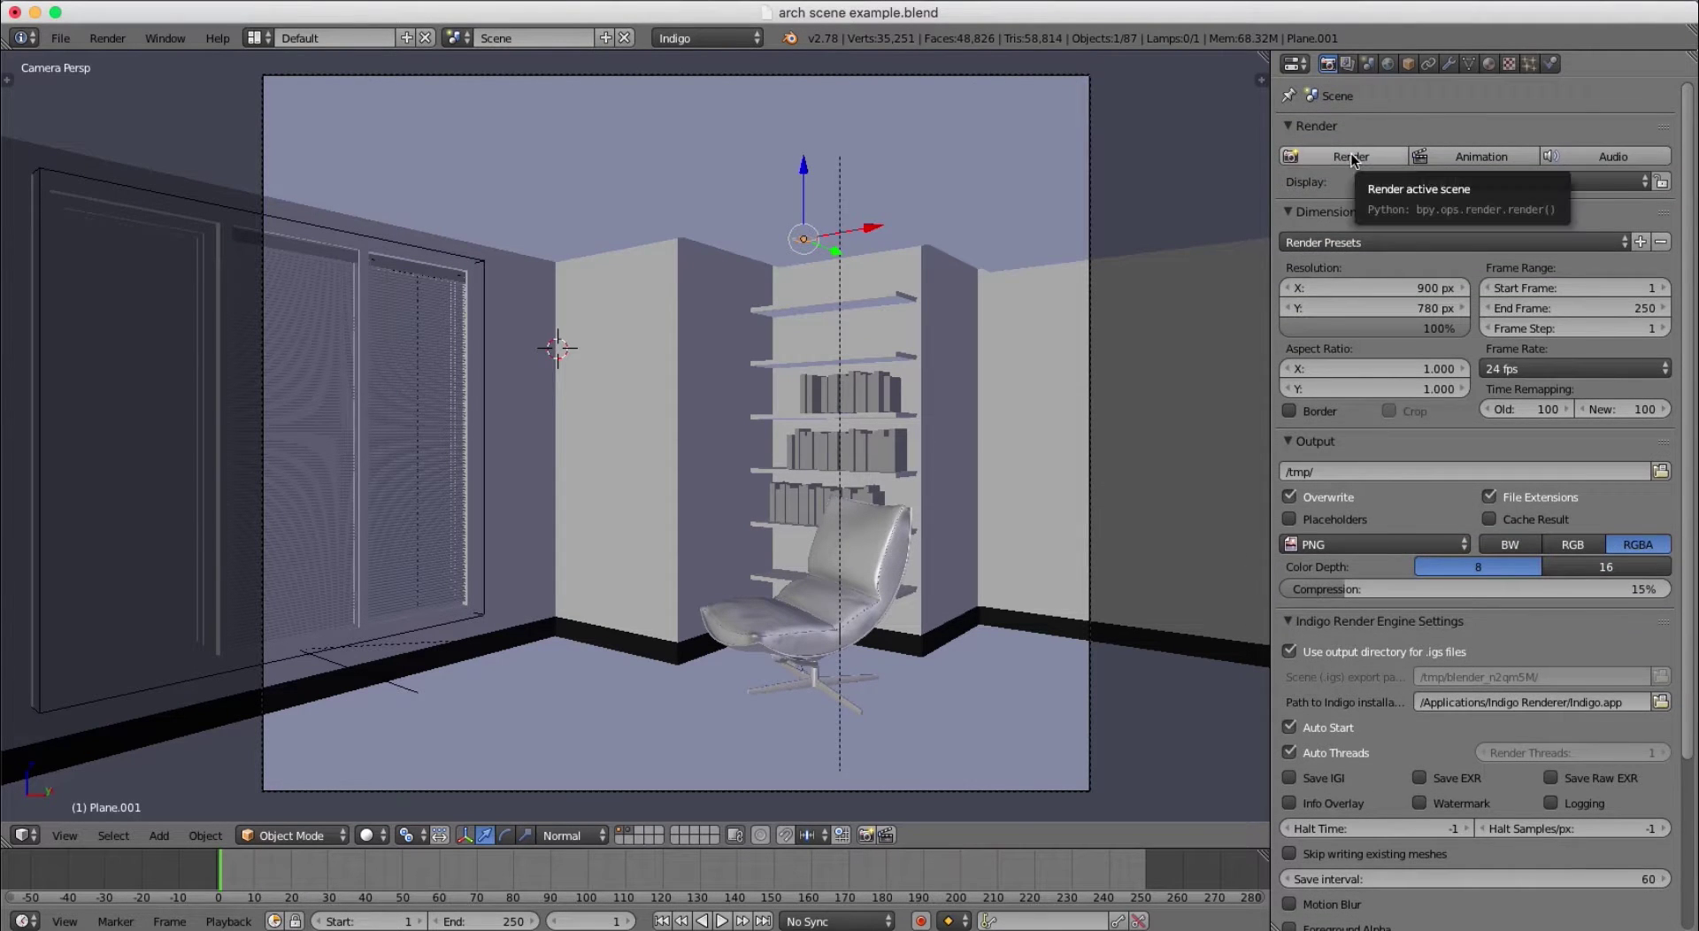